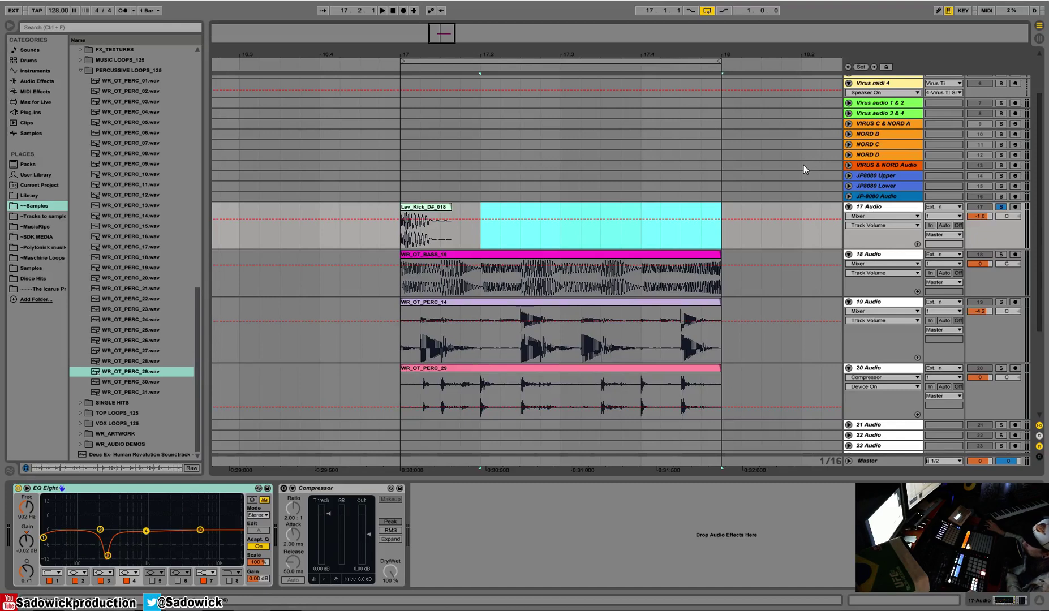
Try to copy the kick clip on track 17 to beat 17.2, and undo the copy.
left_click(465, 212)
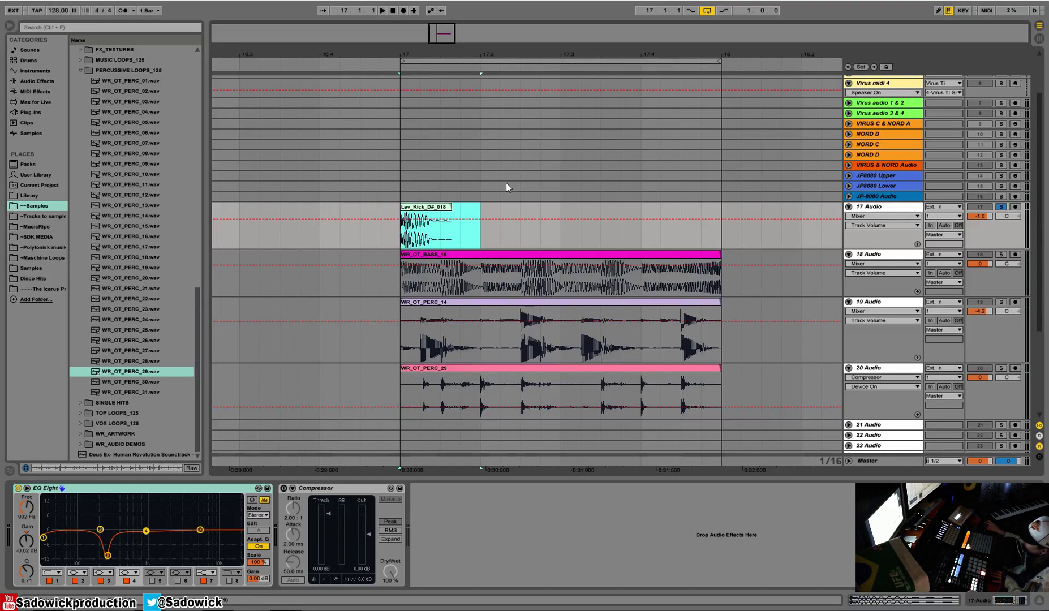
left_click(480, 211)
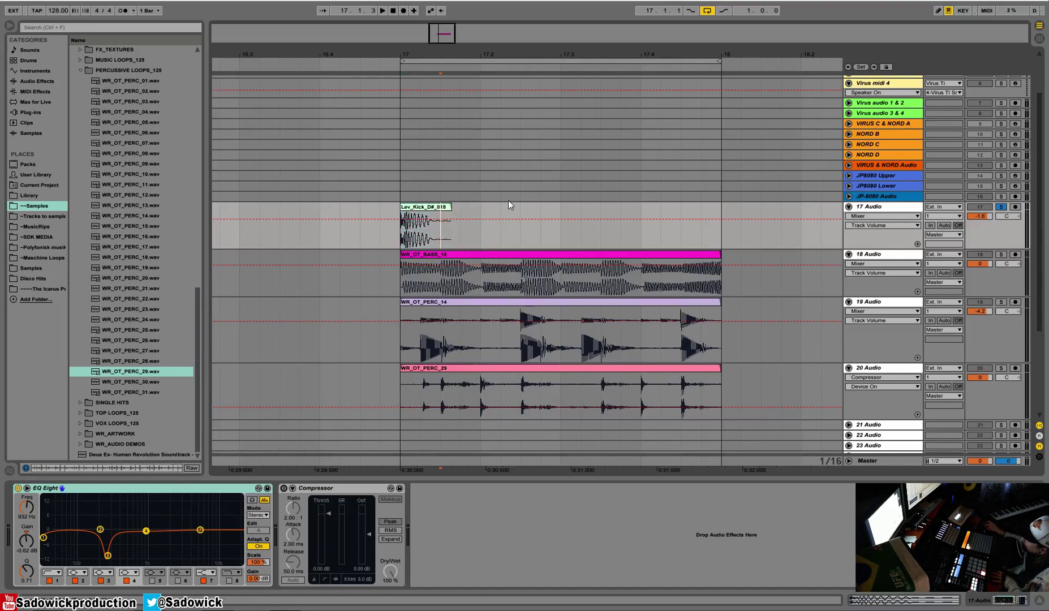
left_click(424, 207)
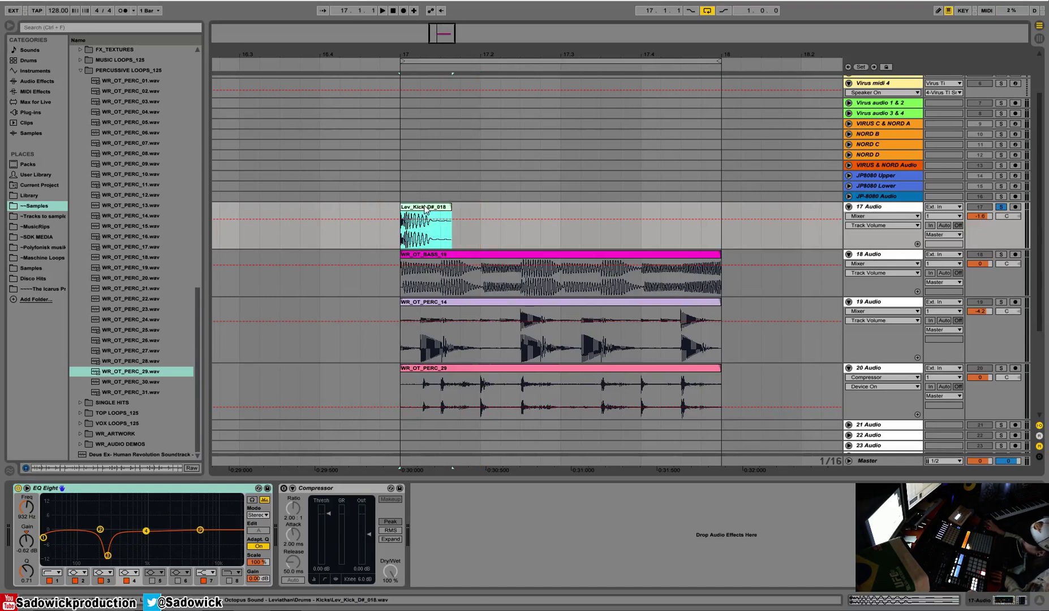
left_click_drag(420, 208, 505, 209)
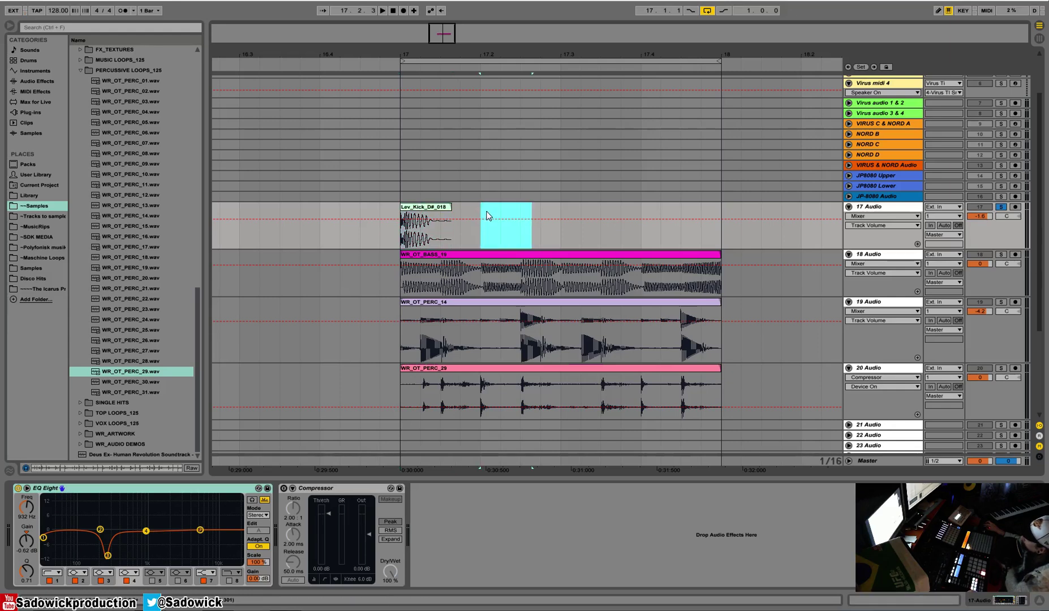
key("ctrl+z")
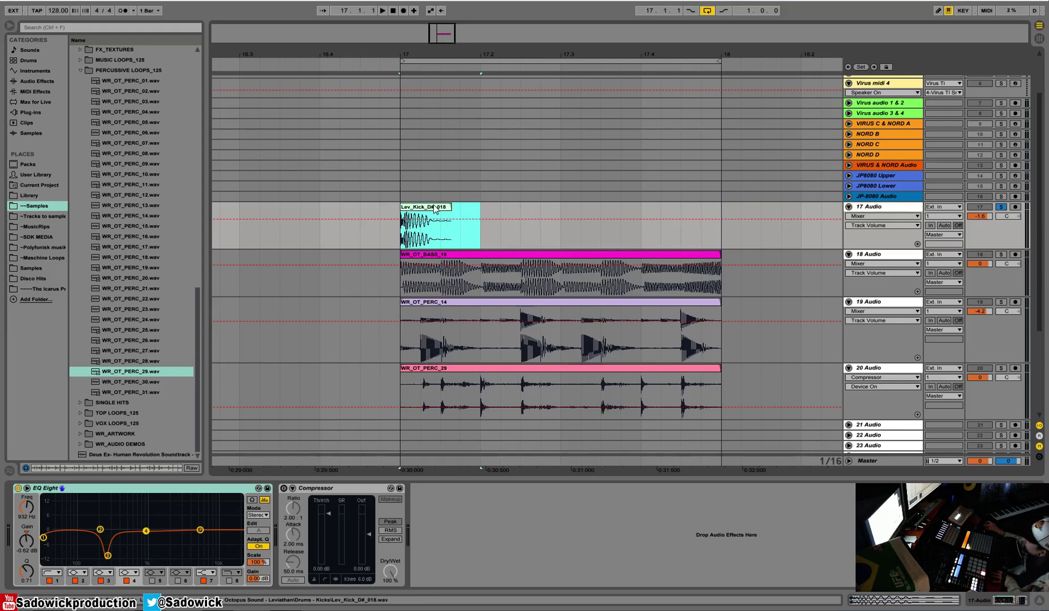
Try repeating the one-beat kick selection at beats 17.2 and 17.3 on track 17, and undo both copies.
key("ctrl+d")
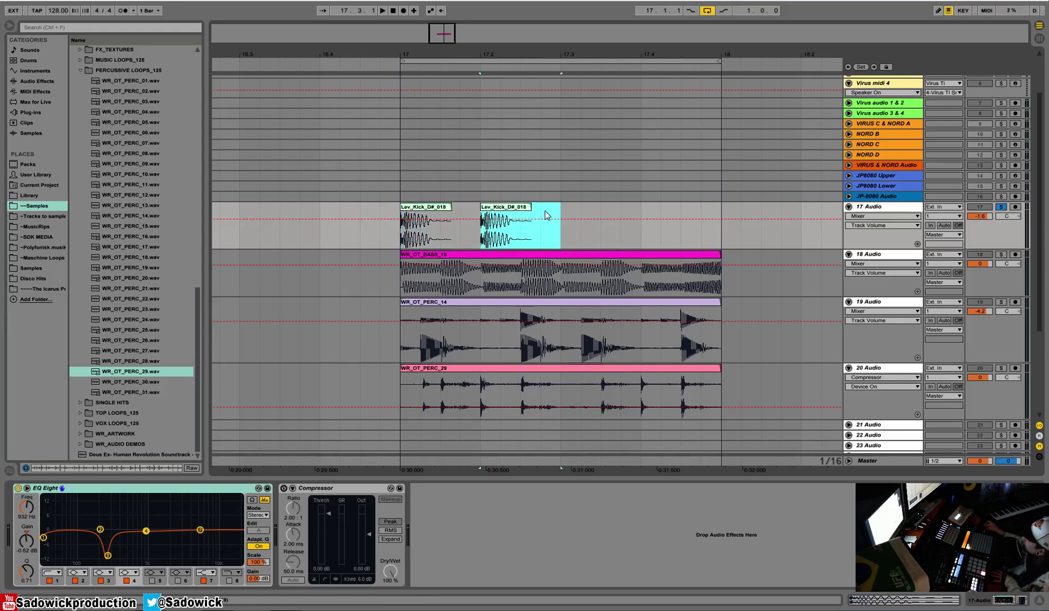
left_click(413, 218)
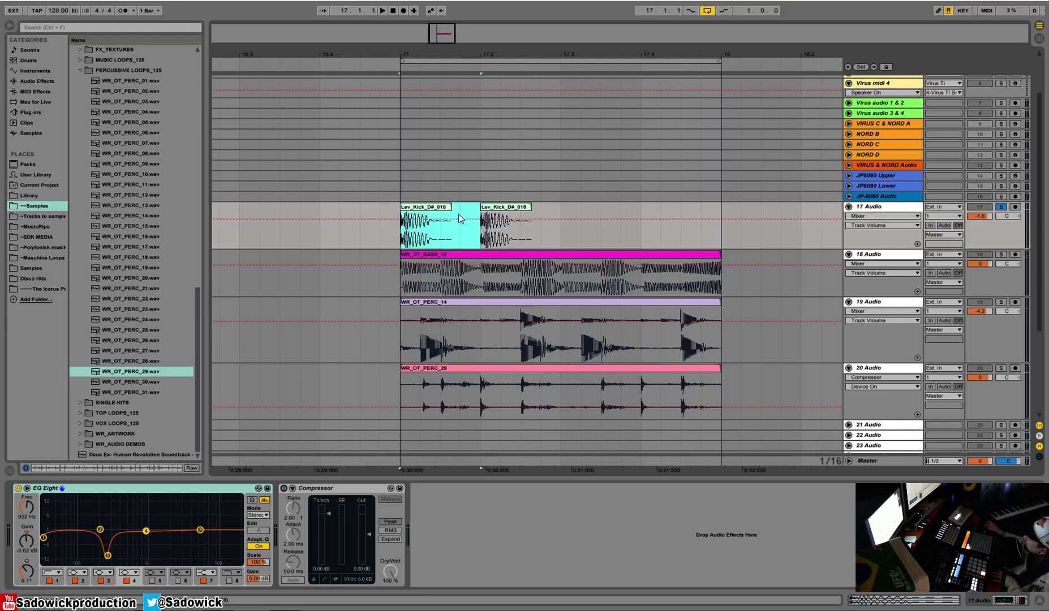
left_click(559, 211)
key("ctrl+v")
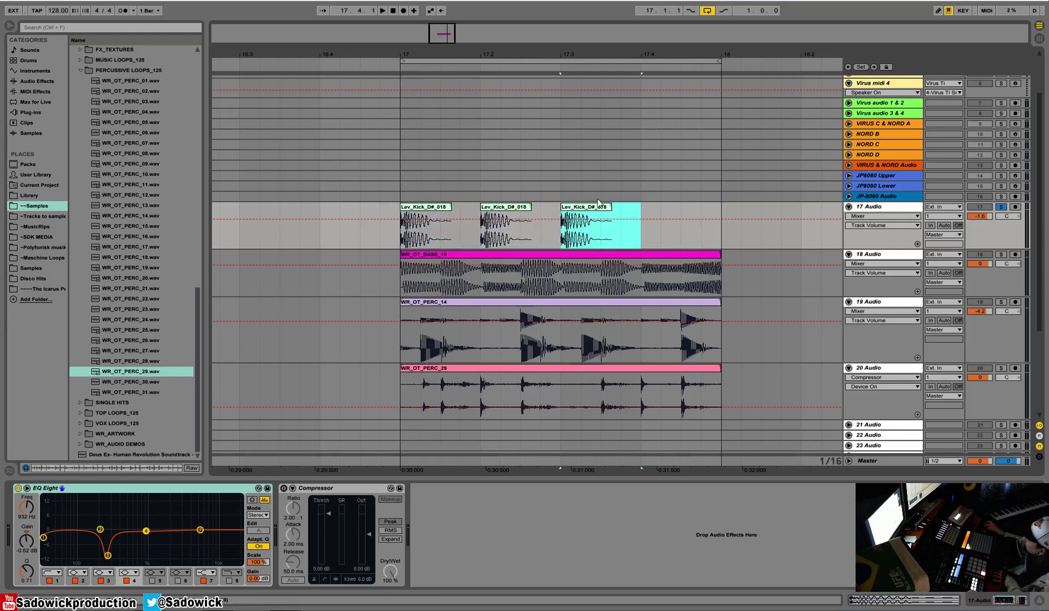
key("ctrl+z")
key("ctrl+z")
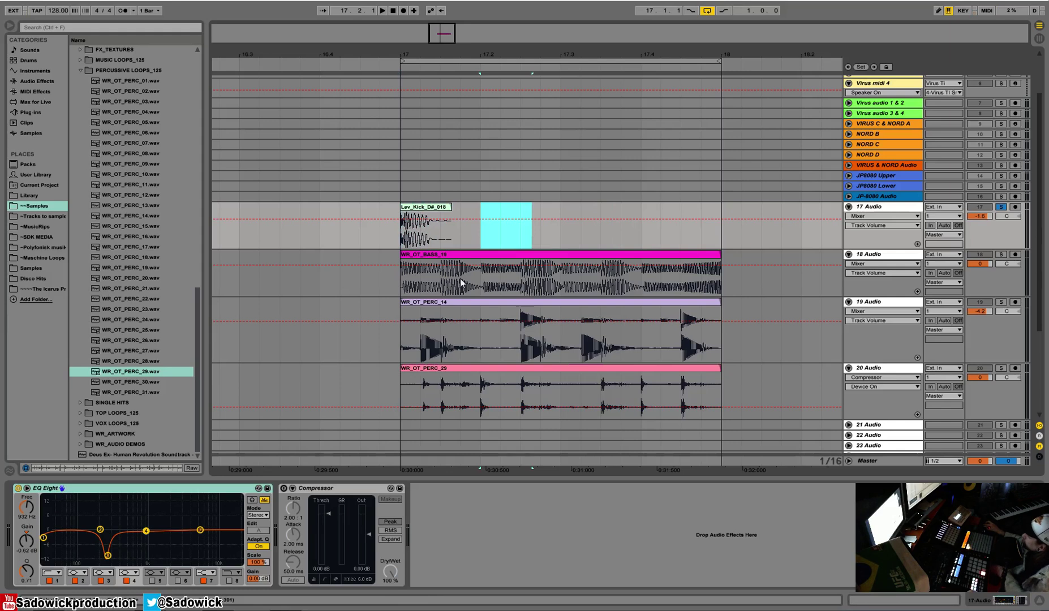
key("ctrl+z")
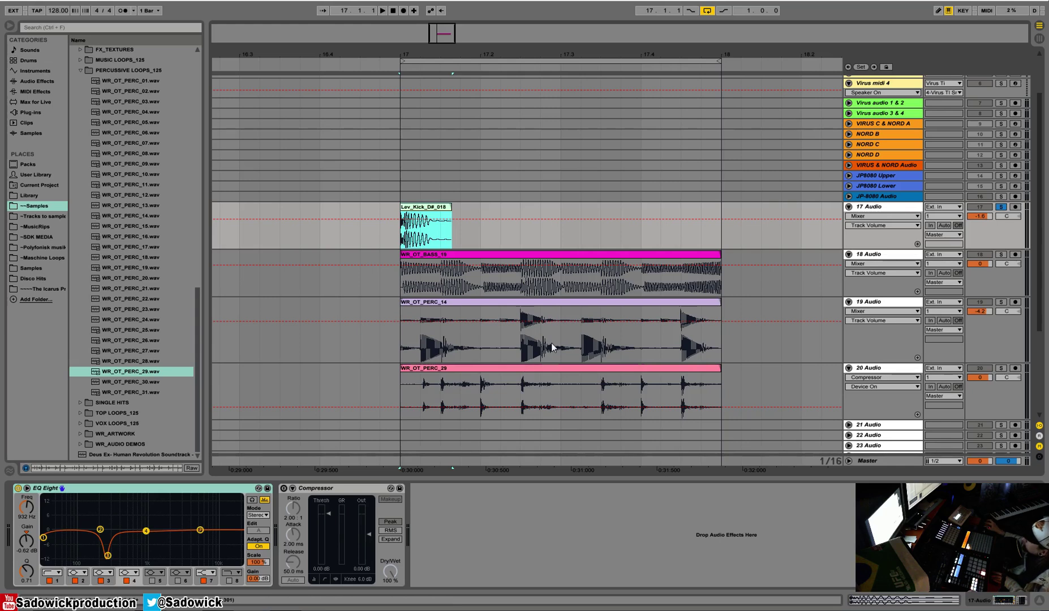
Duplicate the whole of bar 17 across tracks 17 to 20 into bar 18.
left_click(678, 374, "shift")
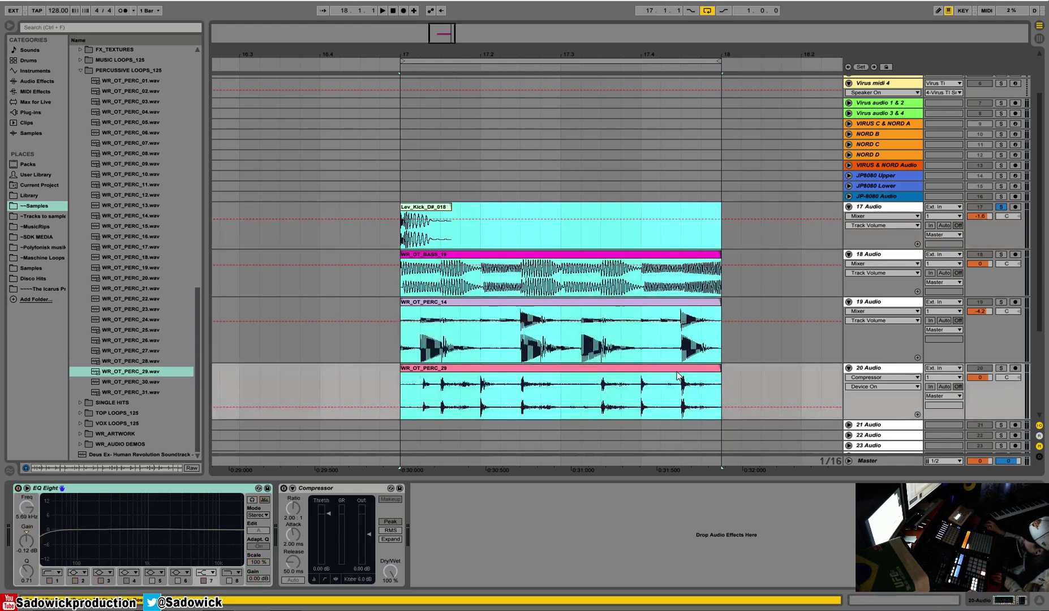
left_click_drag(725, 390, 390, 242)
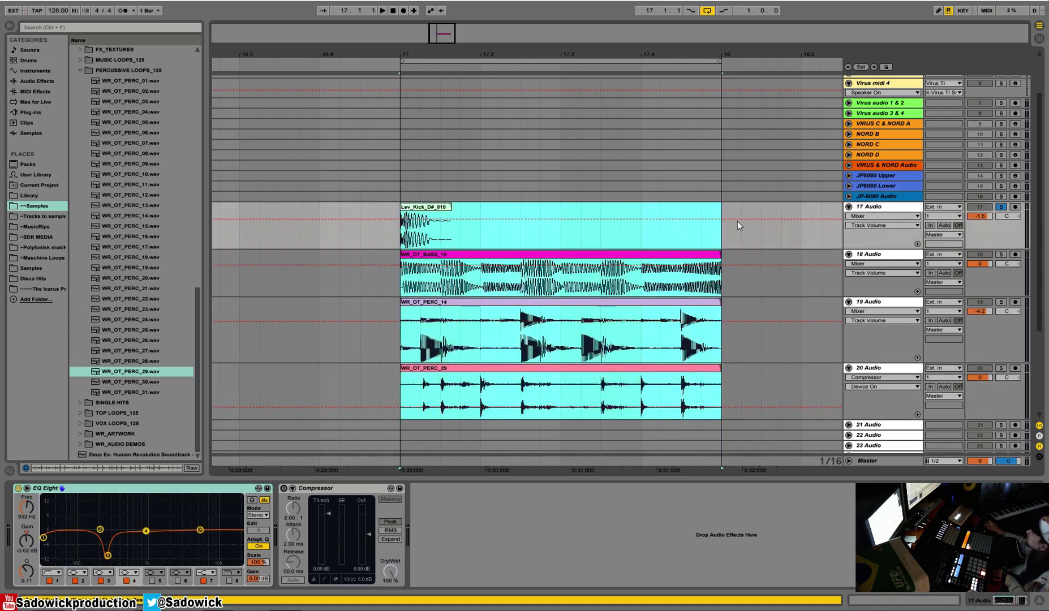
key("ctrl+d")
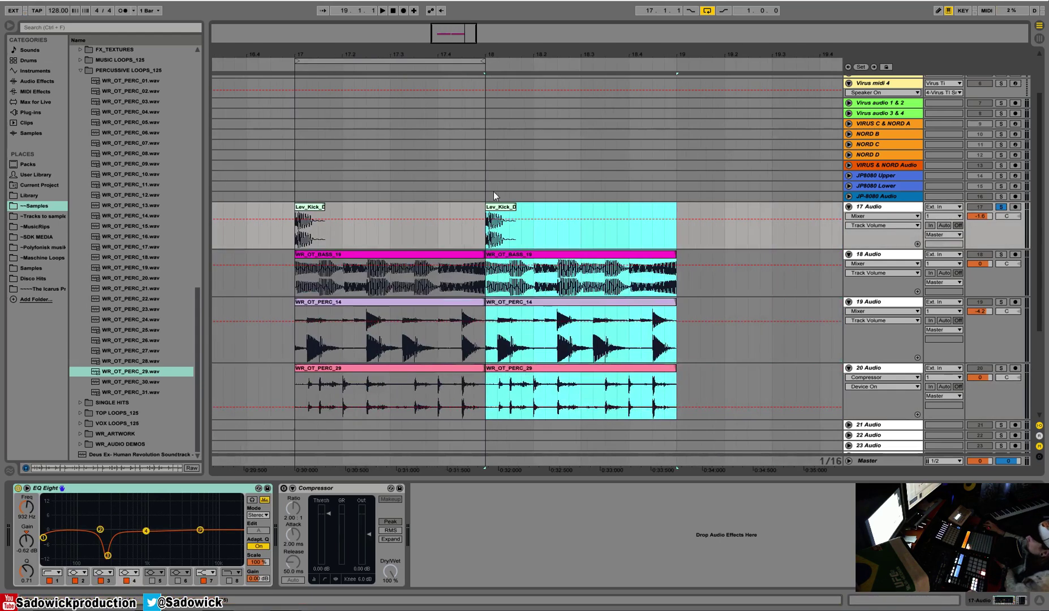
Delete the duplicated kick, bass and percussion clips in bar 18.
left_click(500, 207)
key("Delete")
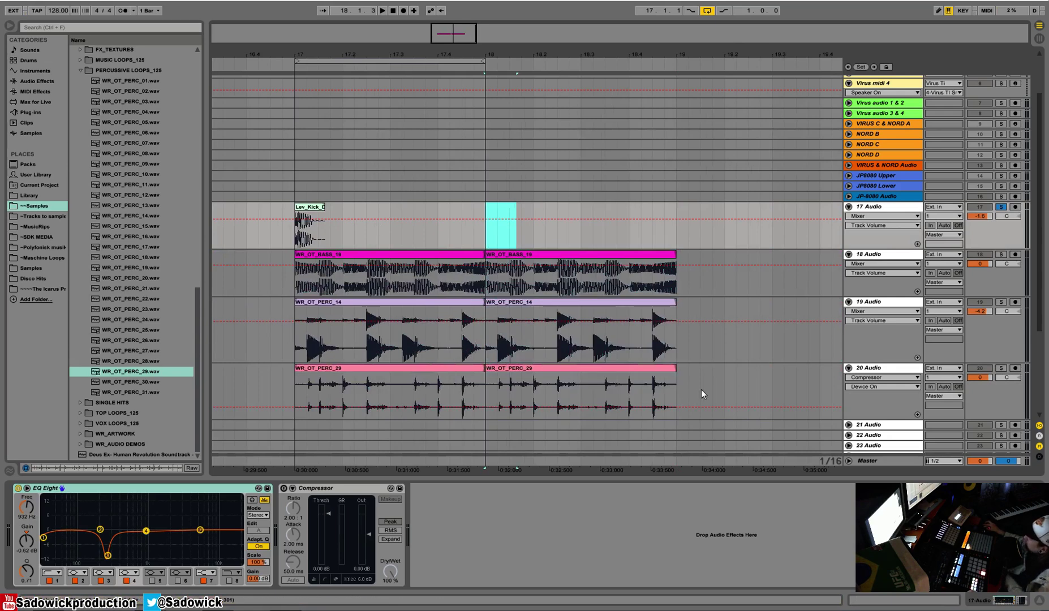
left_click_drag(700, 394, 490, 271)
key("Delete")
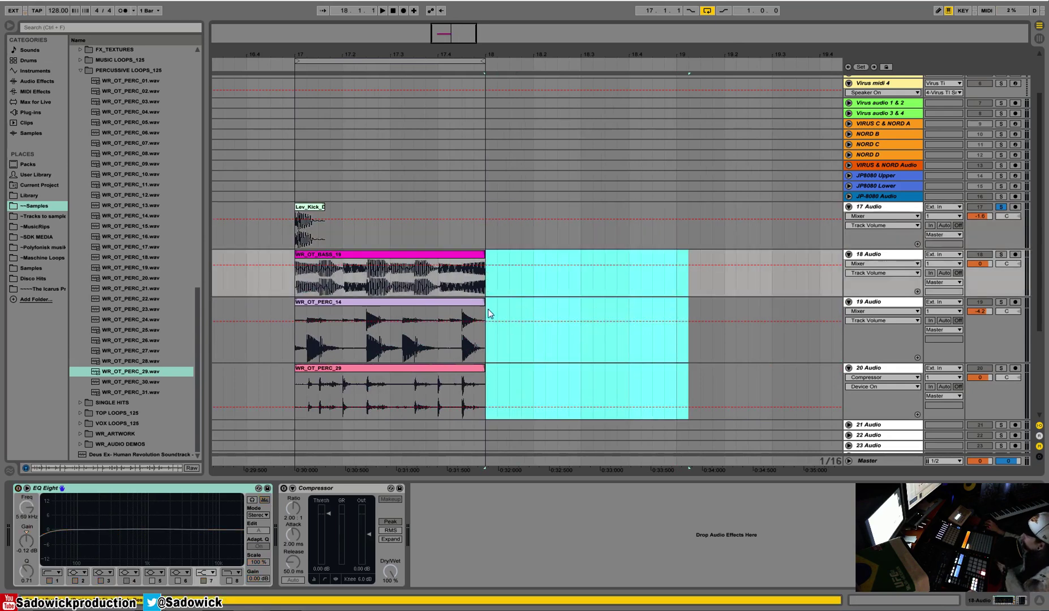
Duplicate the kick clip on track 17 seven times back to back, spaced by its own length.
left_click_drag(343, 212, 295, 221)
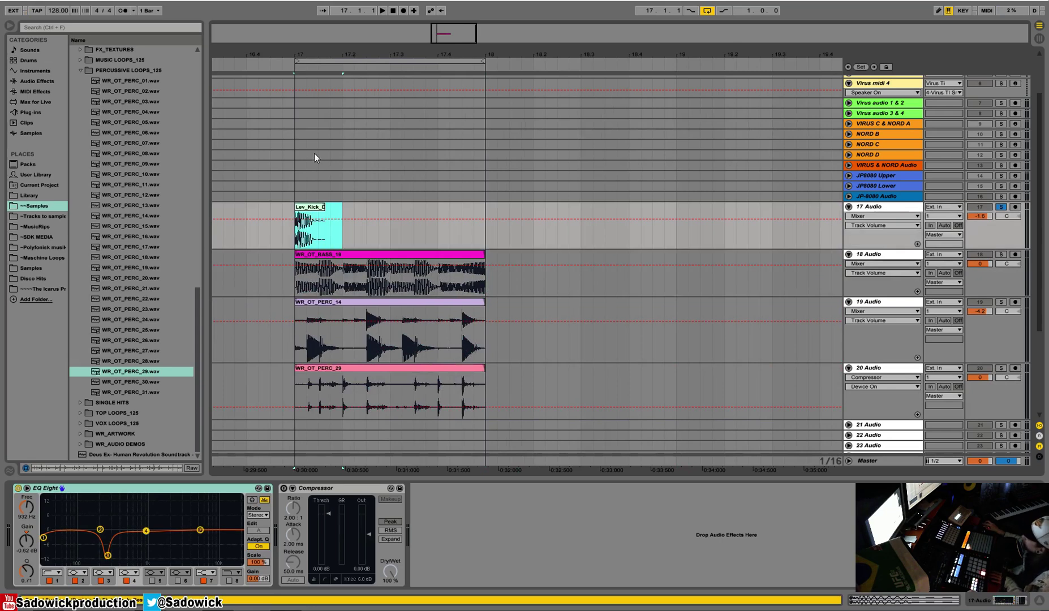
left_click_drag(343, 209, 298, 205)
mouse_move(311, 50)
left_mouse_down()
mouse_move(312, 73)
mouse_move(315, 49)
left_mouse_up()
key("ctrl+d")
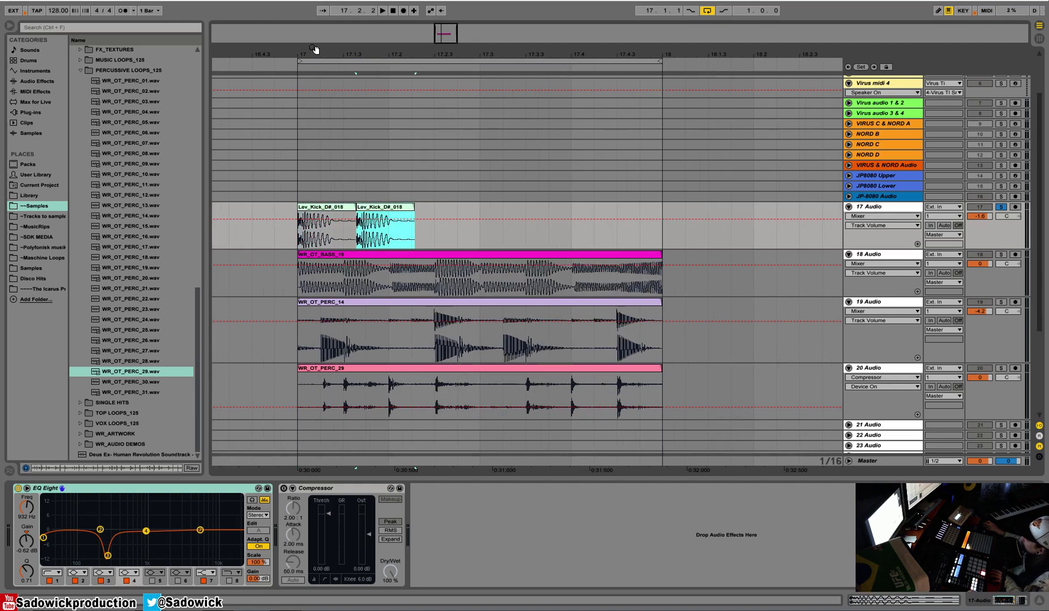
key("ctrl+d")
key("ctrl+d")
key("ctrl+d")
key("ctrl+d")
key("ctrl+d")
key("ctrl+d")
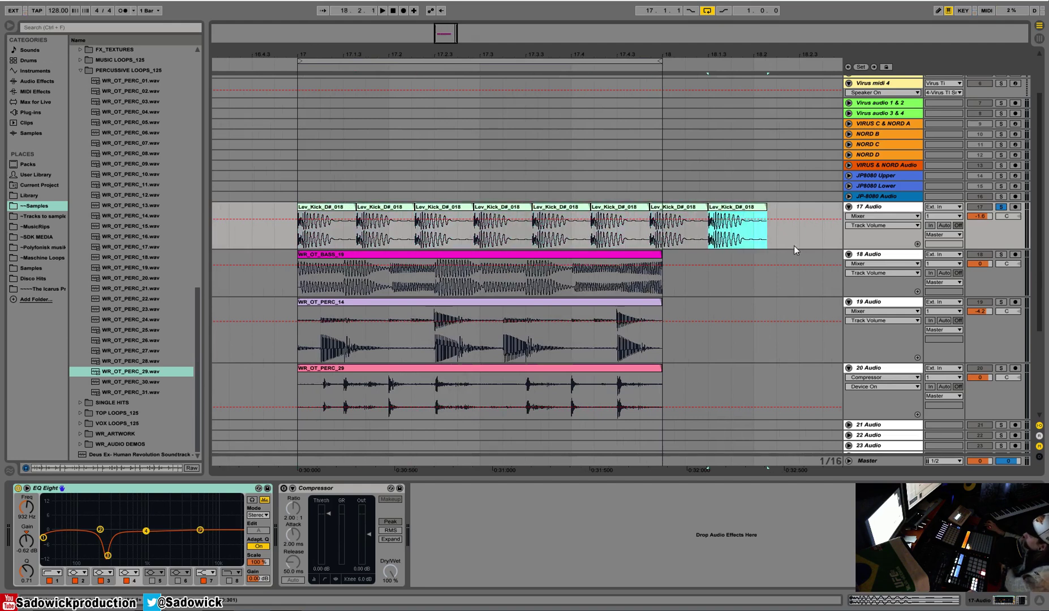
Delete all the back-to-back kick copies following the first kick clip on track 17.
left_click_drag(795, 246, 358, 239)
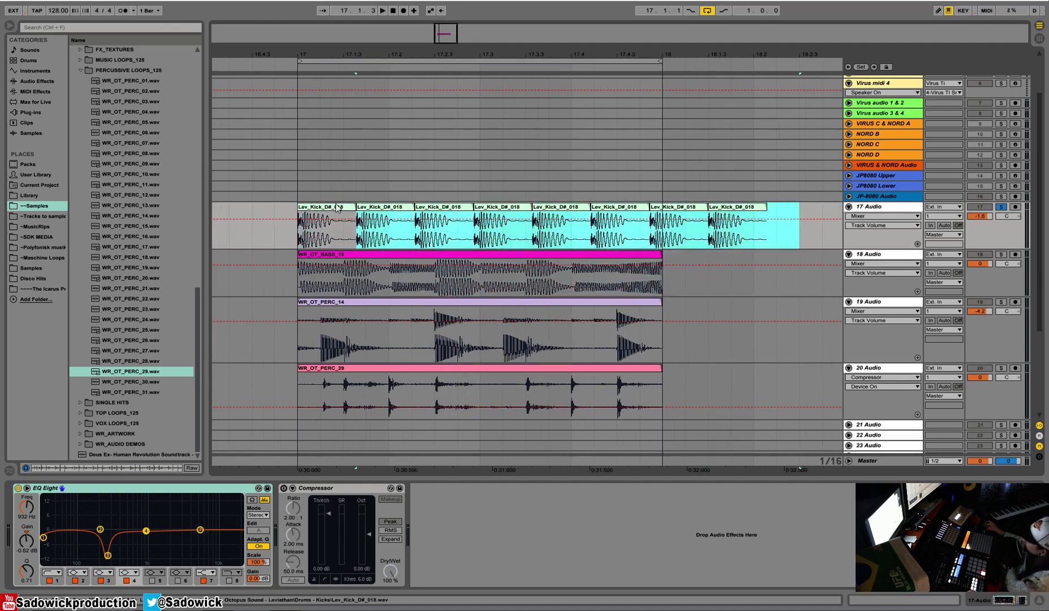
key("Delete")
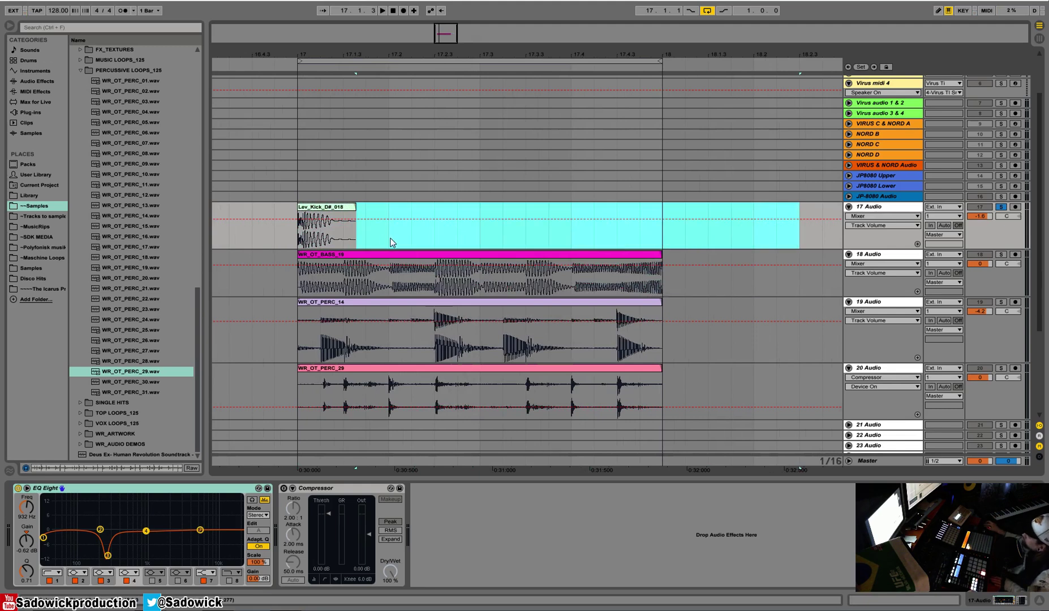
left_click_drag(389, 243, 298, 244)
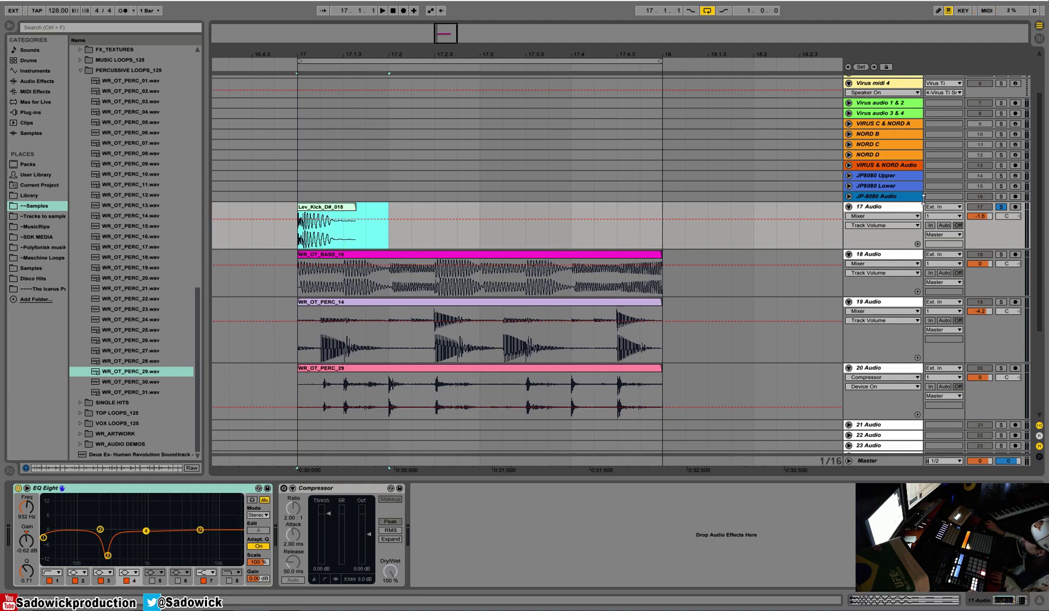
Play the loop briefly, stop it, and show the clip fades on track 17.
key("space")
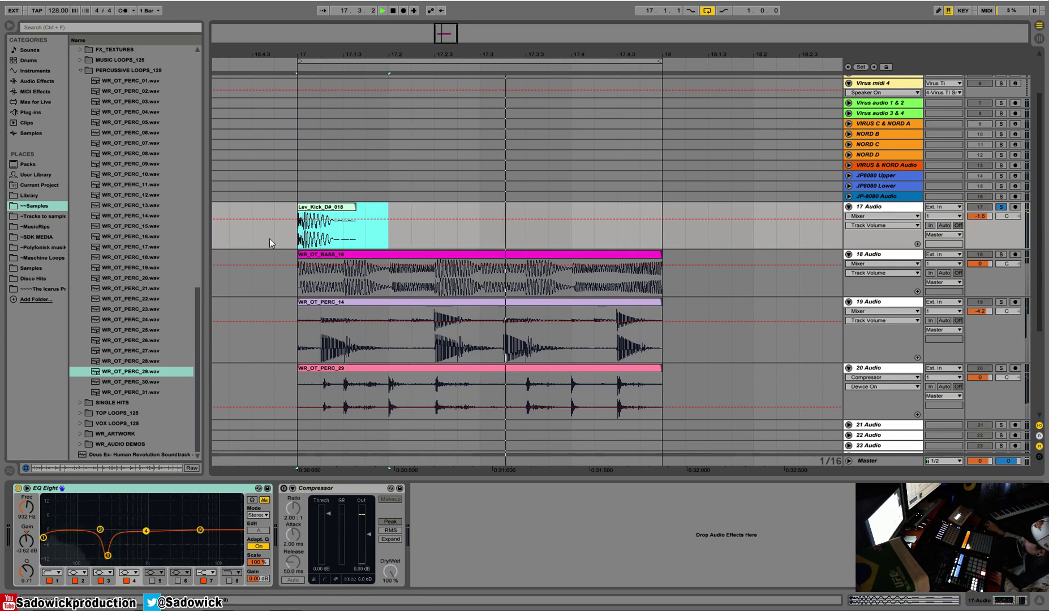
key("space")
right_click(320, 218)
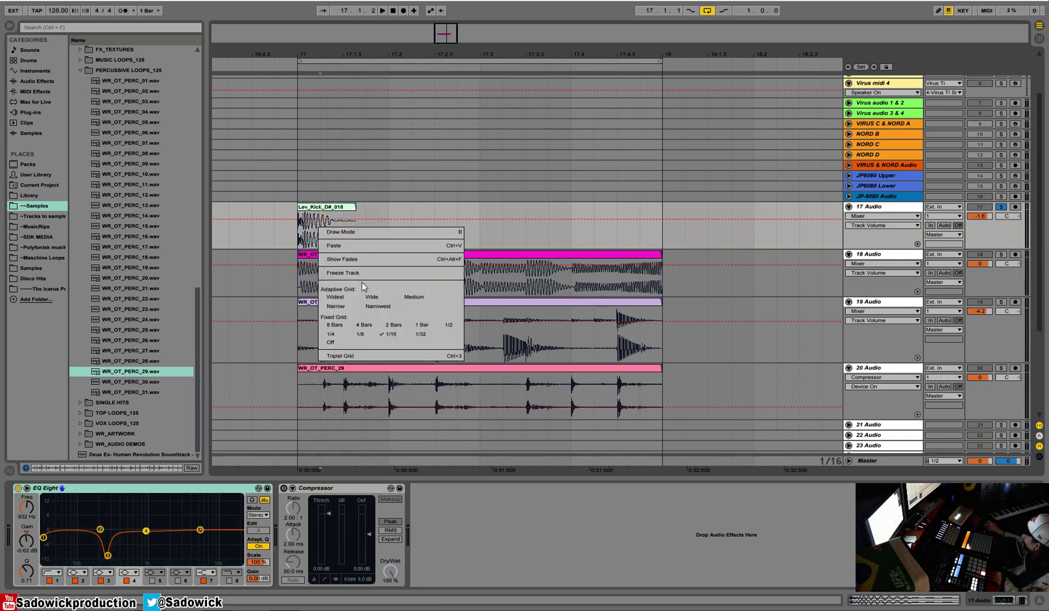
left_click(362, 259)
Duplicate the full beat from 17.1 to 17.2 on the kick track three times to fill bar 17.
left_click_drag(390, 223, 308, 218)
left_click(328, 207)
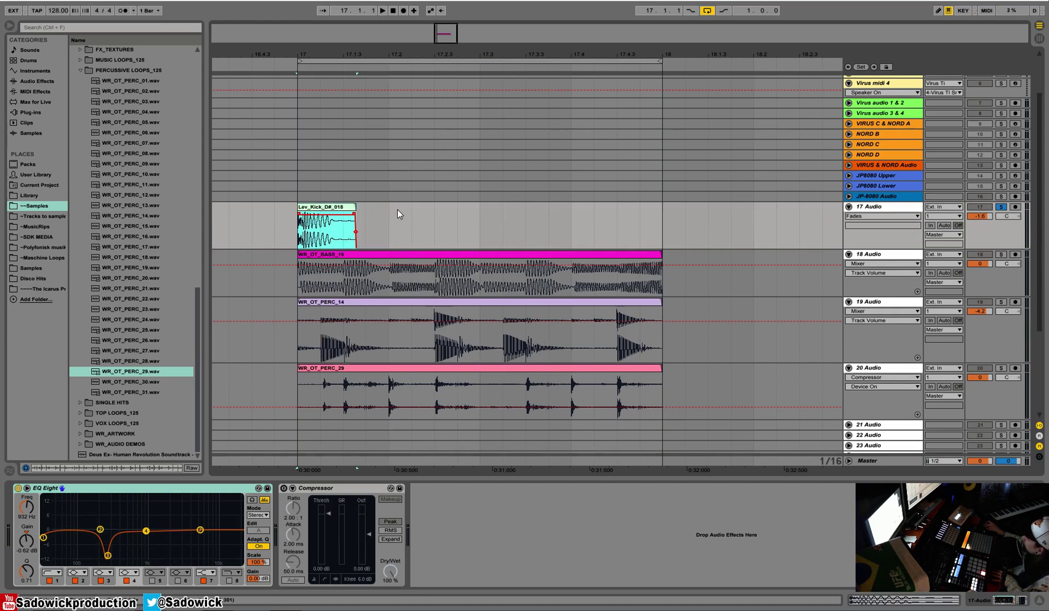
left_click_drag(397, 209, 296, 215)
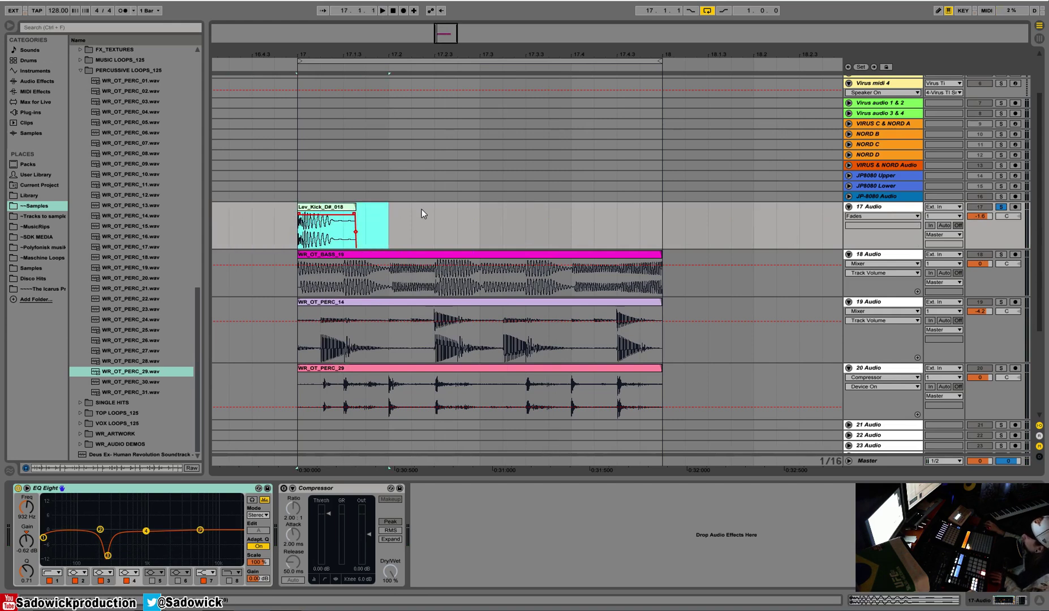
key("ctrl+d")
key("ctrl+d")
key("ctrl+d")
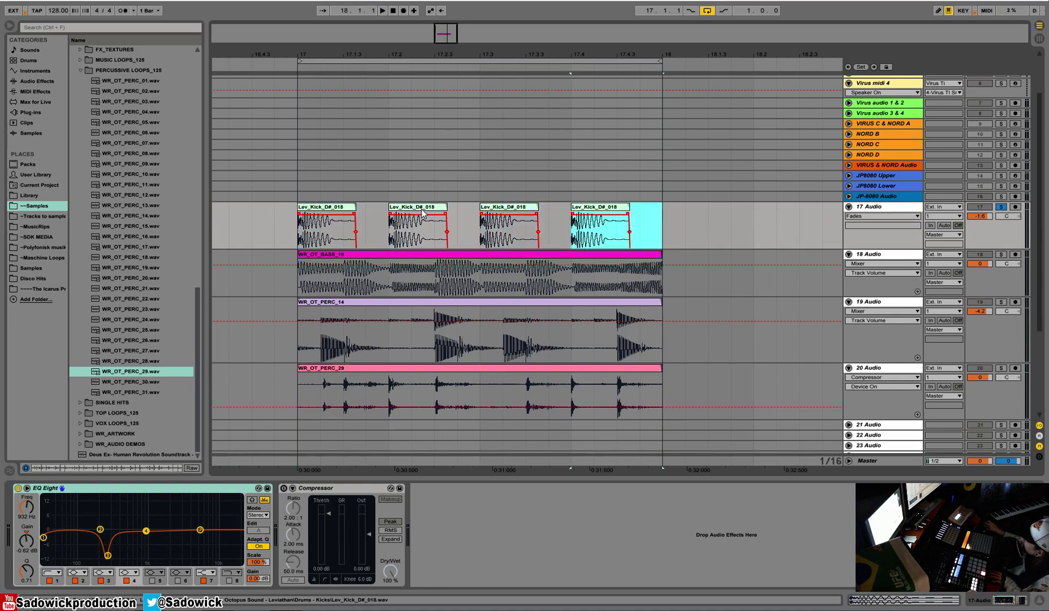
Duplicate the full bar of four kicks on track 17 three times, through bar 20.
left_click_drag(611, 48, 509, 51)
left_click_drag(545, 223, 348, 230)
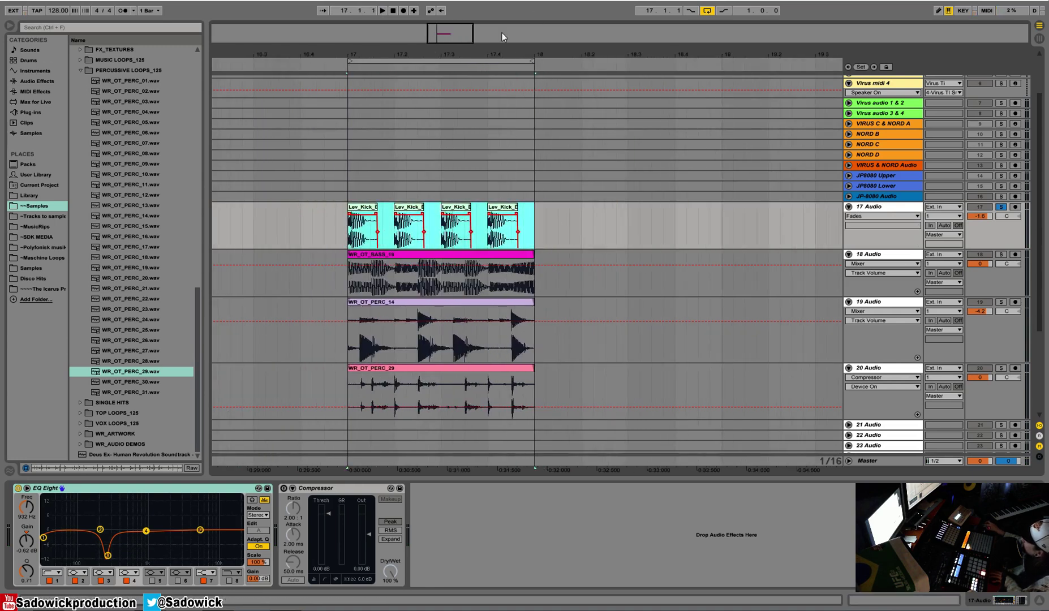
mouse_move(501, 31)
left_mouse_down()
mouse_move(517, 11)
mouse_move(502, 45)
left_mouse_up()
key("ctrl+d")
key("ctrl+d")
key("ctrl+d")
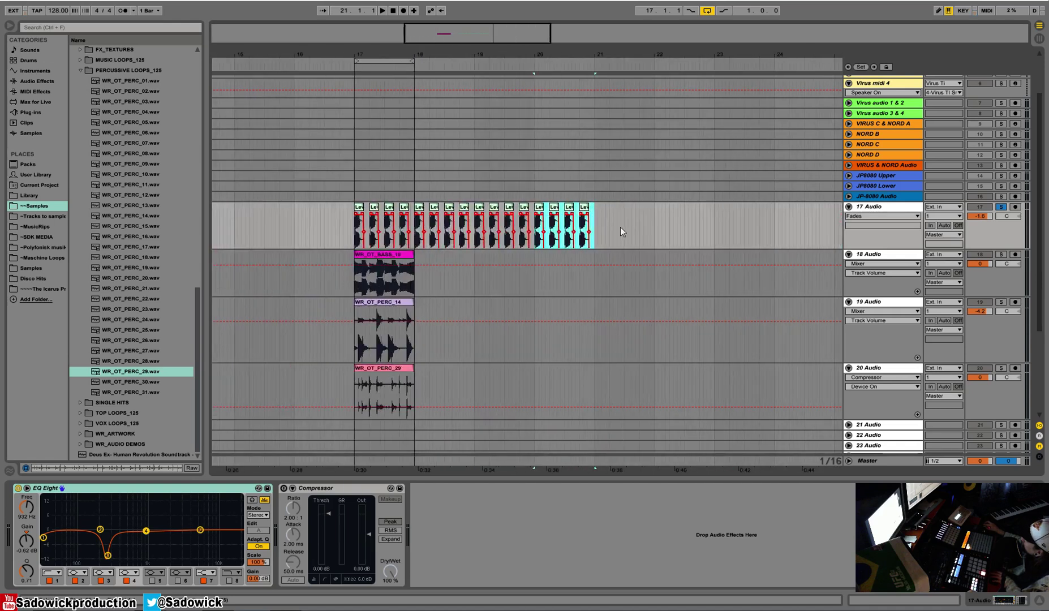
Duplicate the four-bar kick section from bar 17 to 21 repeatedly to extend it along track 17.
left_click_drag(601, 228, 357, 231)
left_click(356, 231)
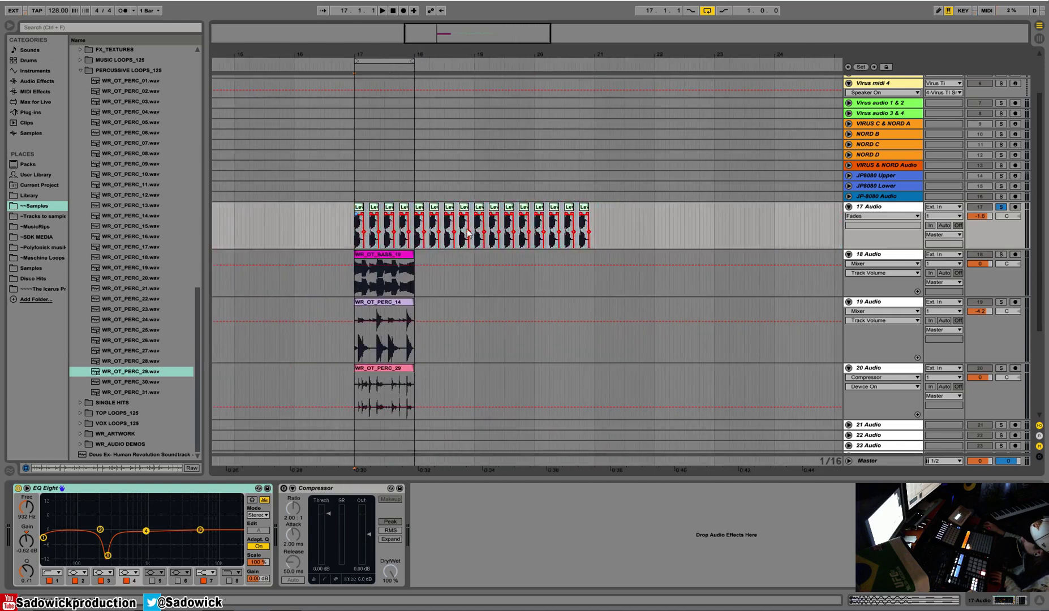
left_click_drag(594, 232, 357, 230)
key("ctrl+d")
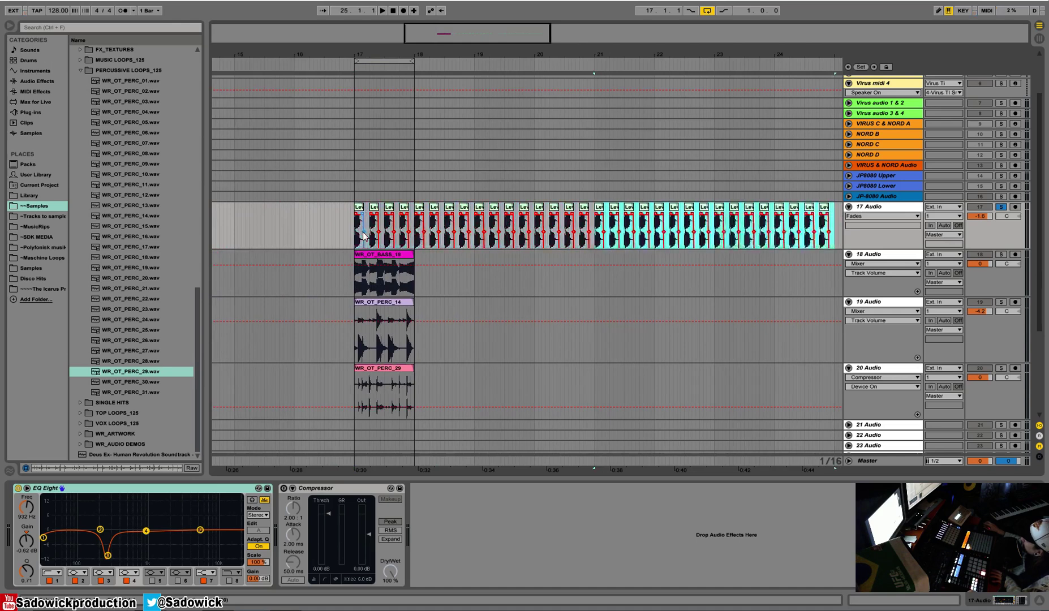
key("ctrl+d")
key("ctrl+d")
key("ctrl+d")
key("ctrl+d")
key("ctrl+d")
key("ctrl+d")
key("ctrl+d")
key("ctrl+d")
Delete the long run of kick copies on track 17 after the kick at bar 18.
left_click_drag(466, 54, 727, 60)
left_click_drag(789, 218, 388, 242)
key("Delete")
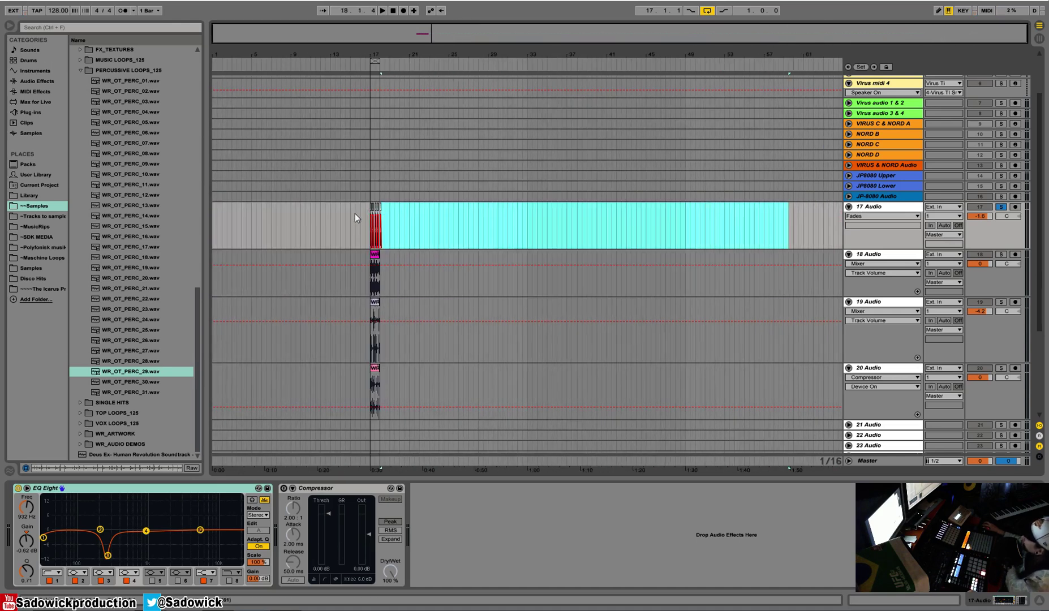
Copy the single kick clip at bar 18 onto each following beat, up to bar 19.
left_click_drag(377, 56, 371, 198)
left_click(431, 217)
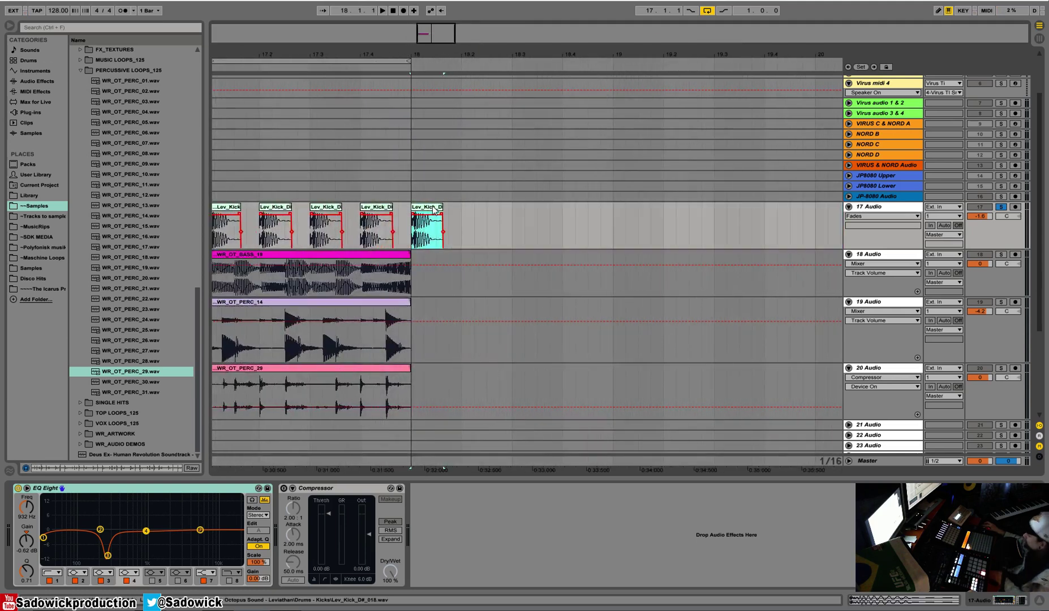
key("ctrl+d")
key("ctrl+d")
key("ctrl+d")
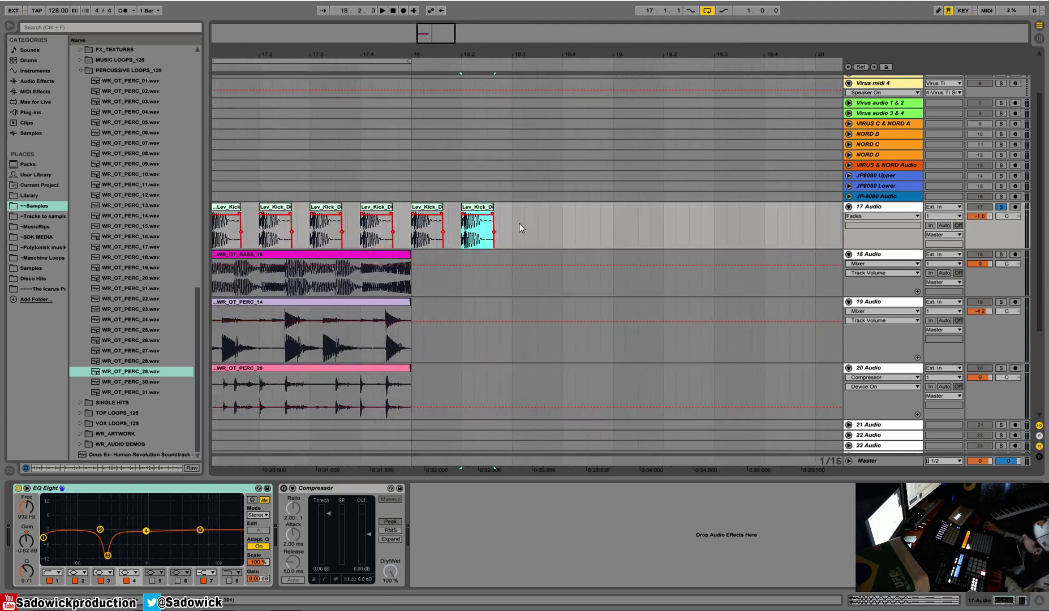
key("ctrl+d")
key("ctrl+d")
key("ctrl+d")
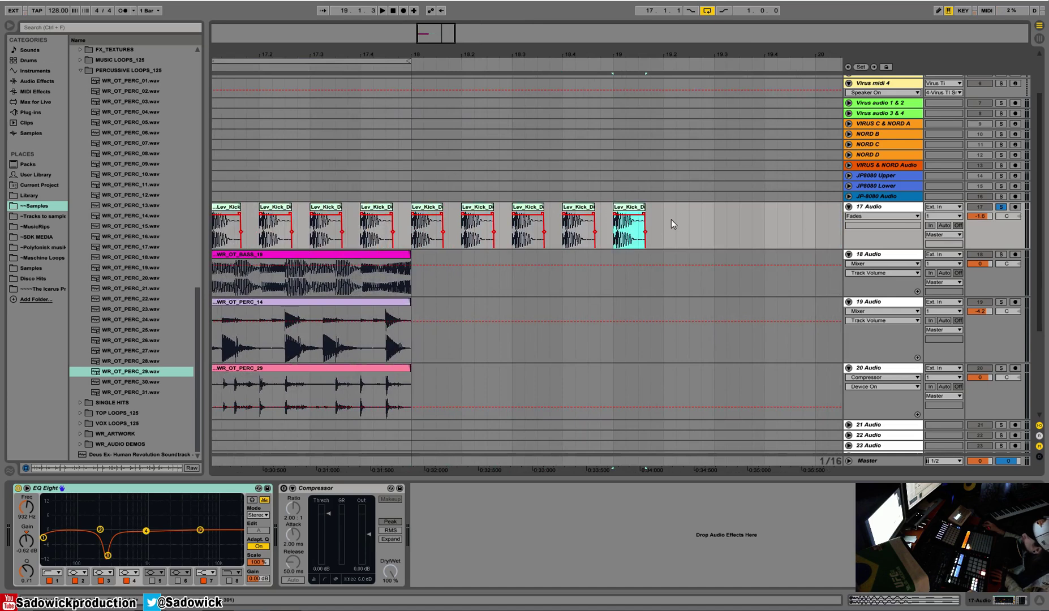
Delete every kick clip on track 17 from bar 18 onward.
left_click(464, 215, "shift")
left_click_drag(464, 213, 411, 215)
key("Delete")
mouse_move(375, 34)
left_mouse_down()
mouse_move(575, 22)
mouse_move(567, 68)
left_mouse_up()
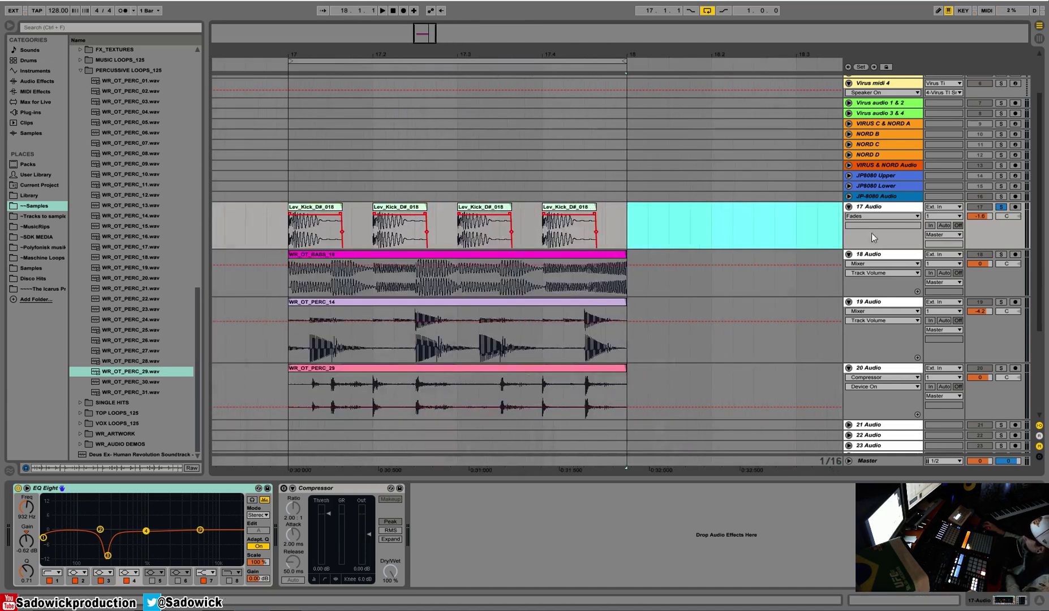
Solo bass track 18 and enable its Compressor, showing the Output Gain envelope over the bass clip.
left_click(990, 291)
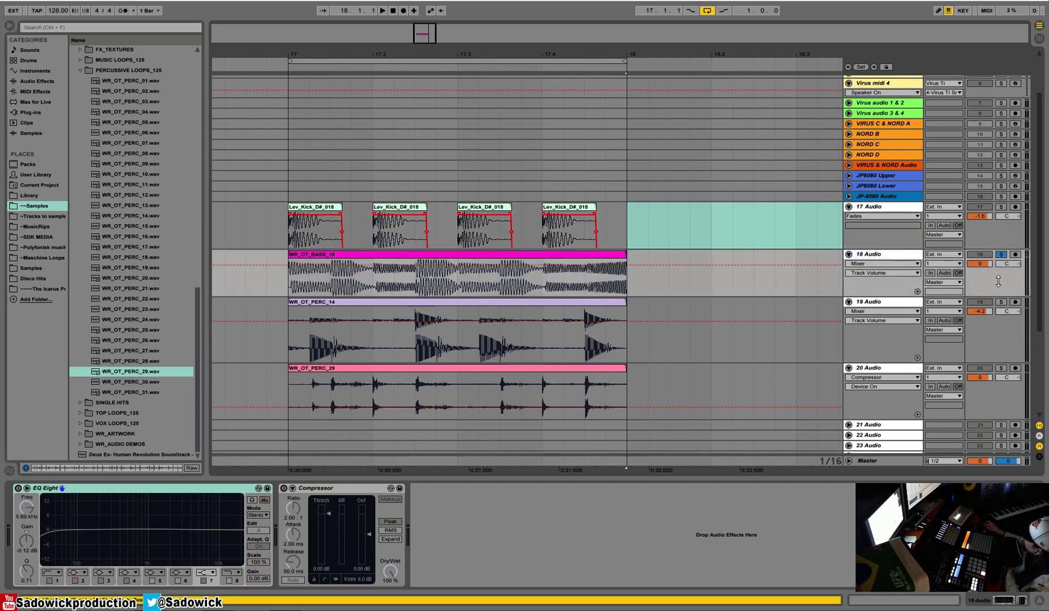
left_click(394, 272)
left_click(286, 488)
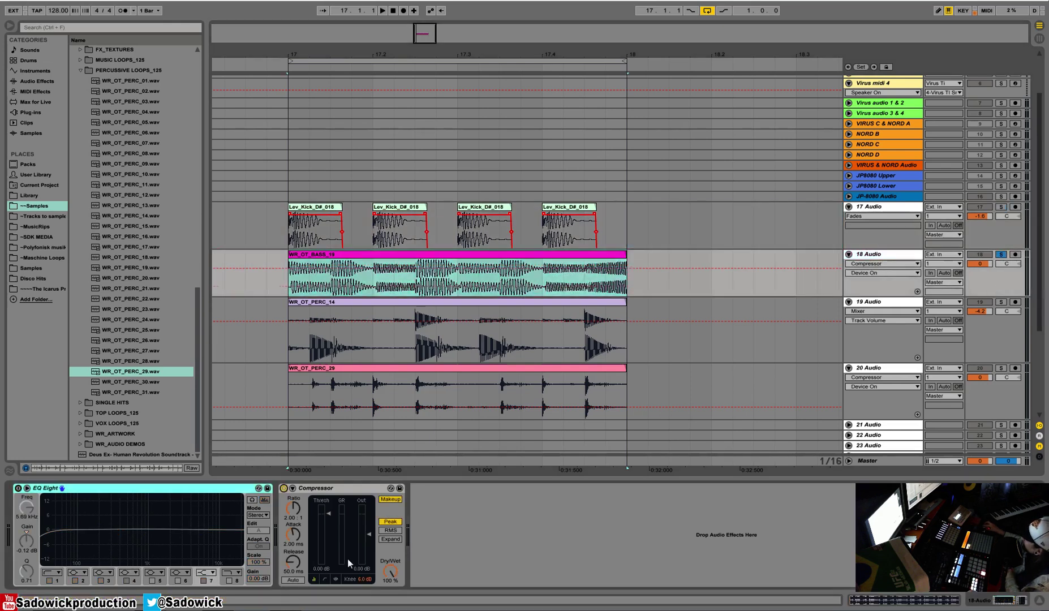
left_click(361, 568)
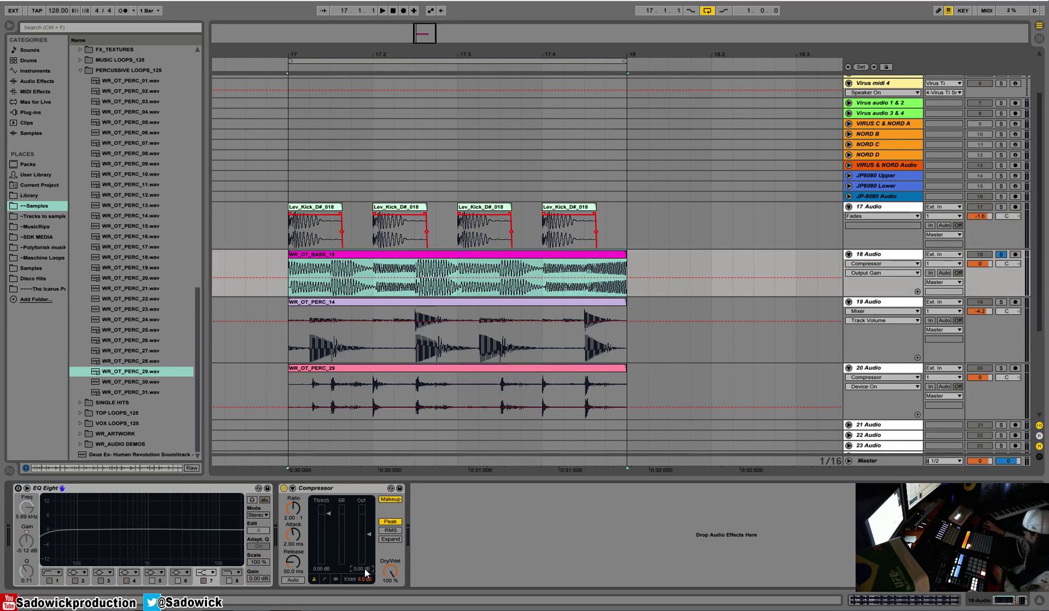
Draw an Output Gain ramp from about -36 dB at bar 17 up to 0 dB over the first half beat of the bass clip.
key("b")
left_click_drag(297, 286, 320, 287)
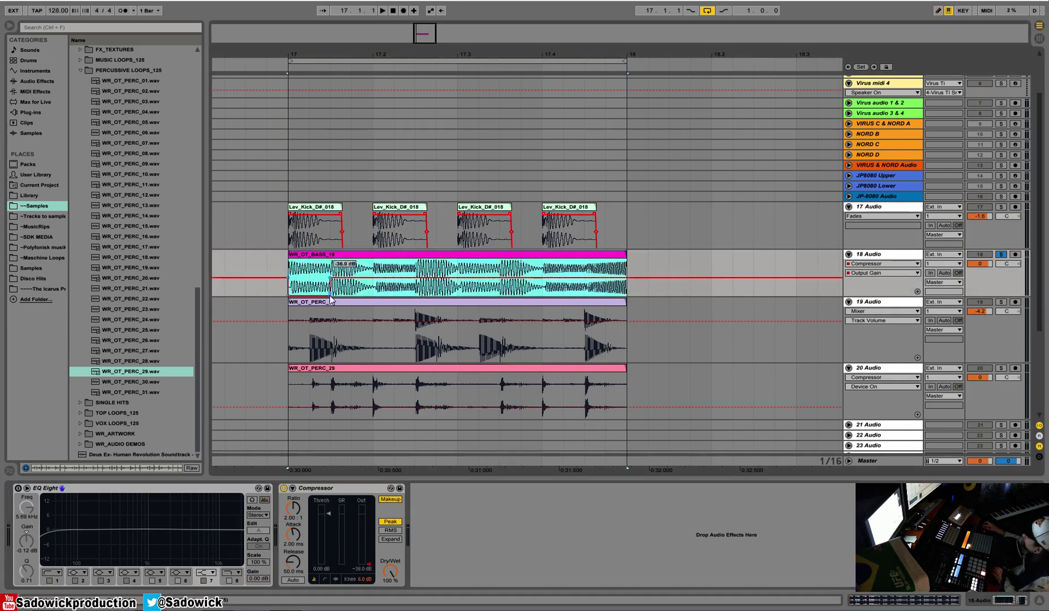
left_click(330, 296)
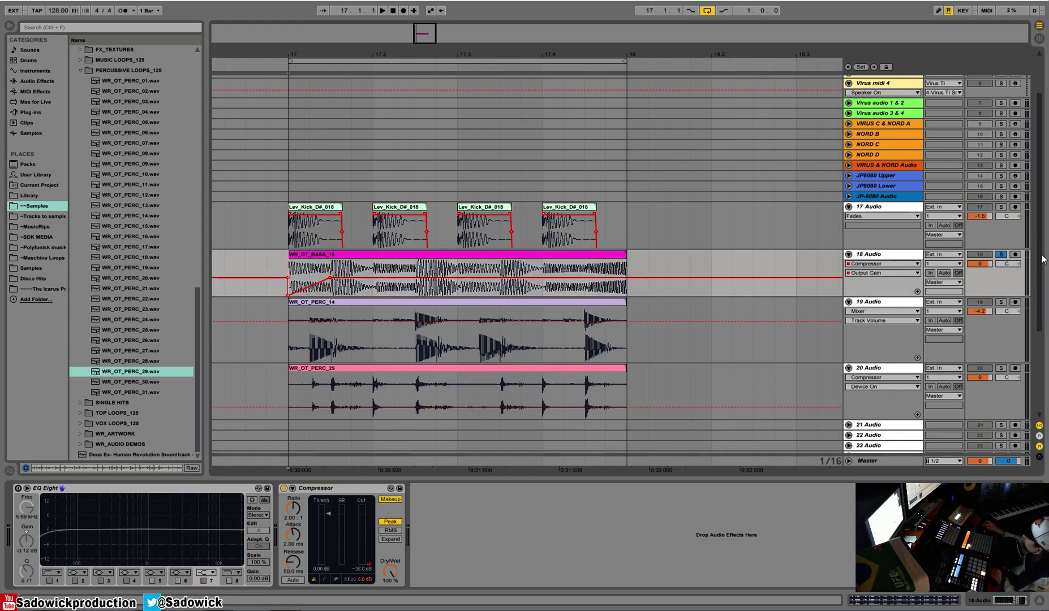
Audition the loop with kick track 17 soloed alongside the bass, and raise the ramp's starting gain to about -26 dB.
key("space")
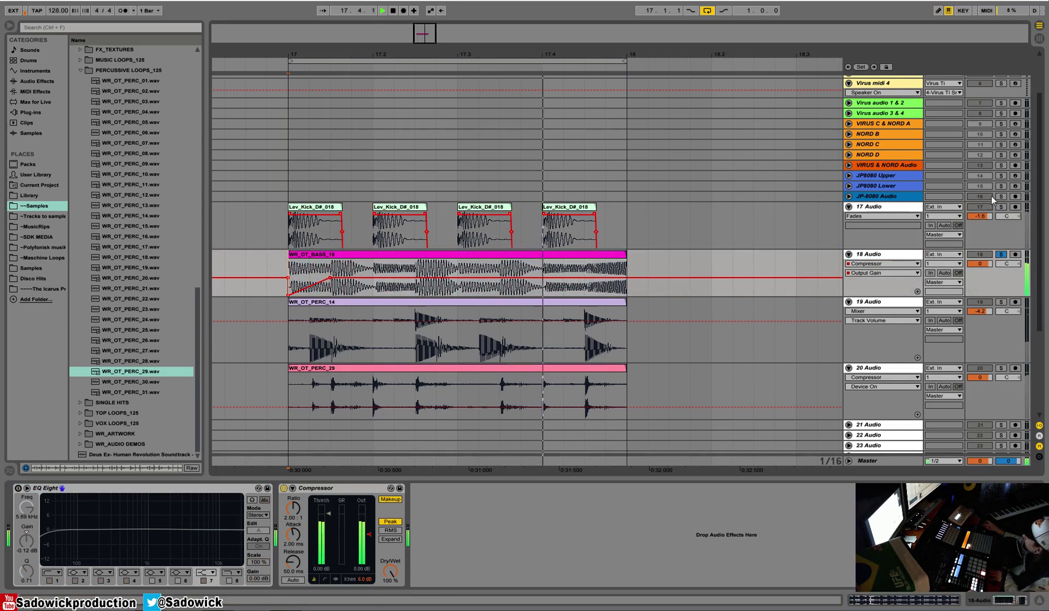
key("space")
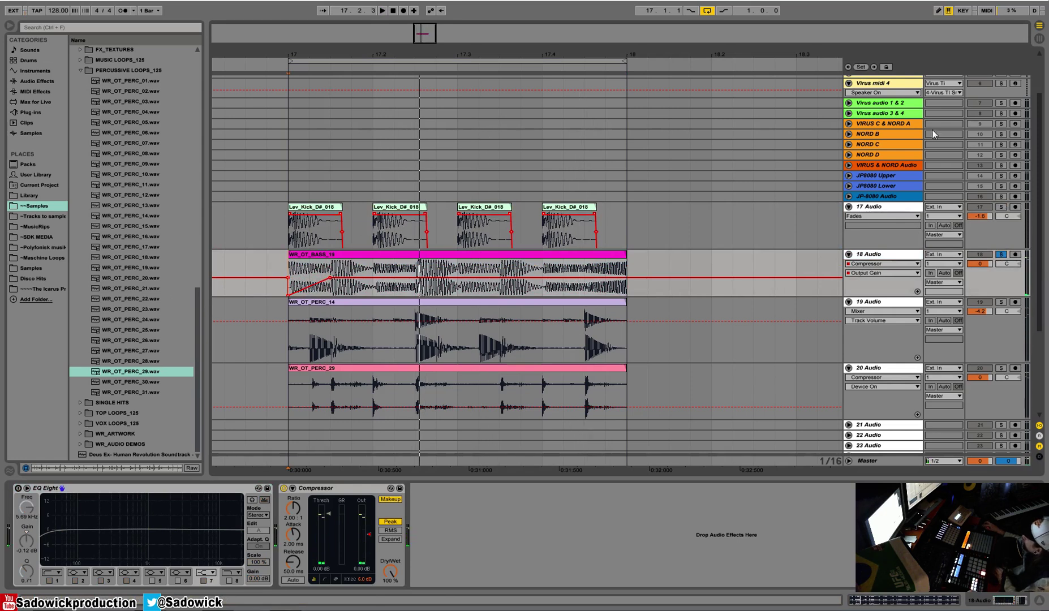
left_click(327, 209)
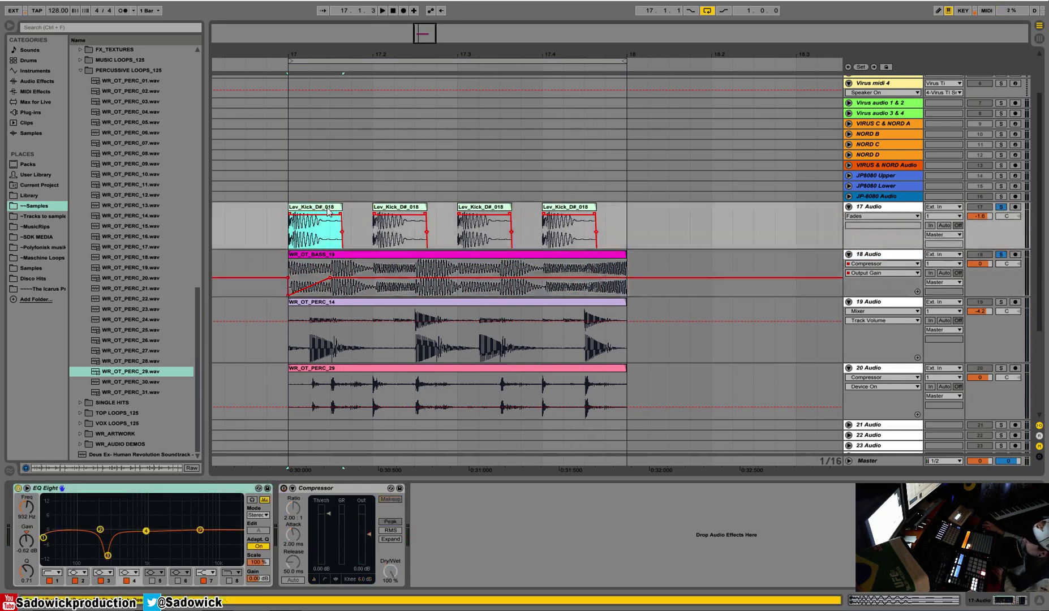
key("space")
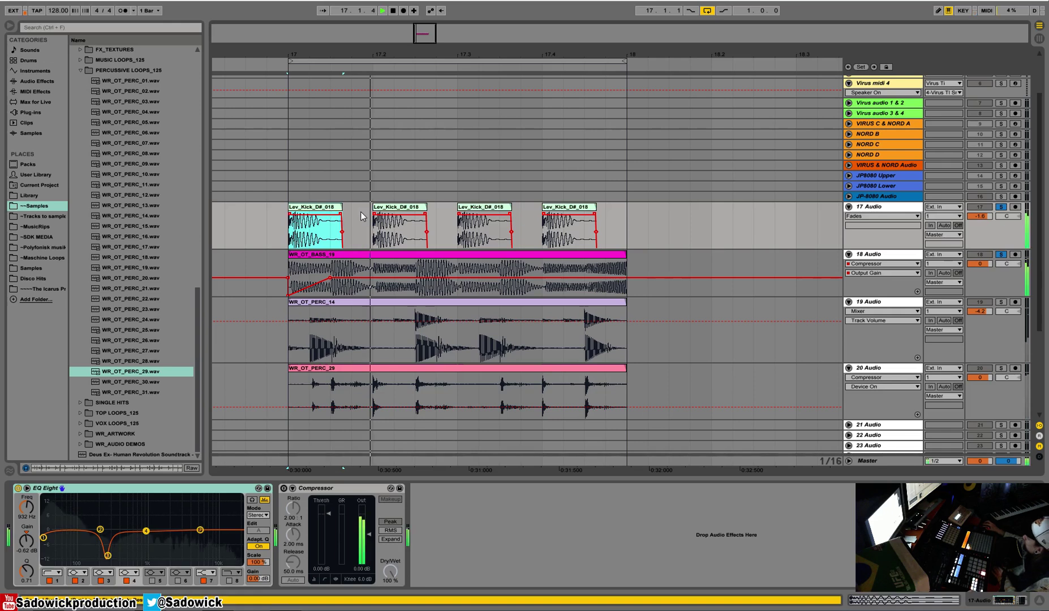
left_click(285, 293)
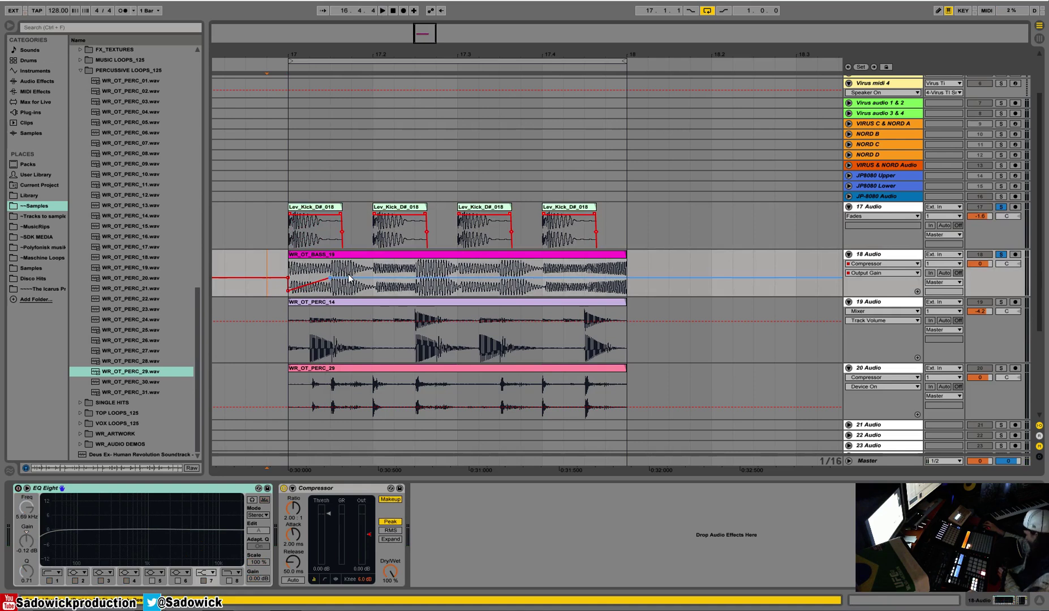
Try duplicating the first beat of the bass clip onto beat 17.2 and deleting the copied section.
left_click_drag(365, 273, 294, 274)
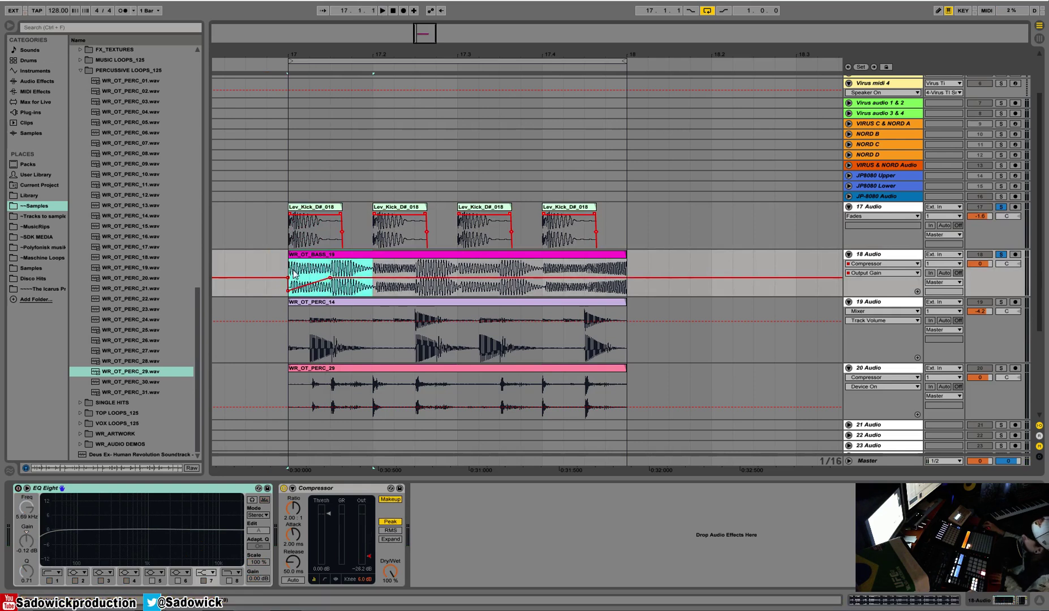
key("ctrl+d")
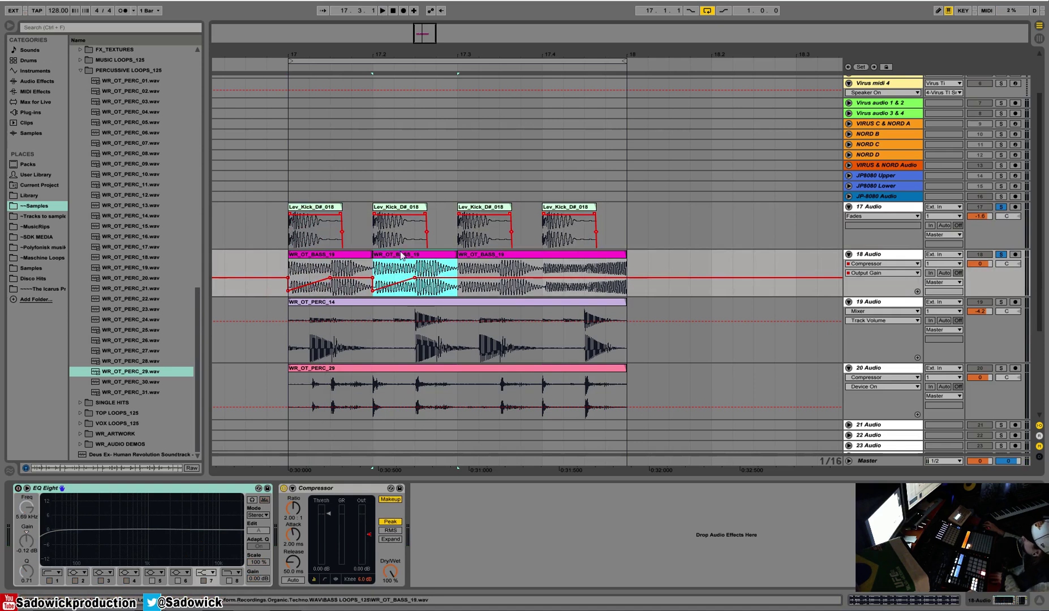
key("Delete")
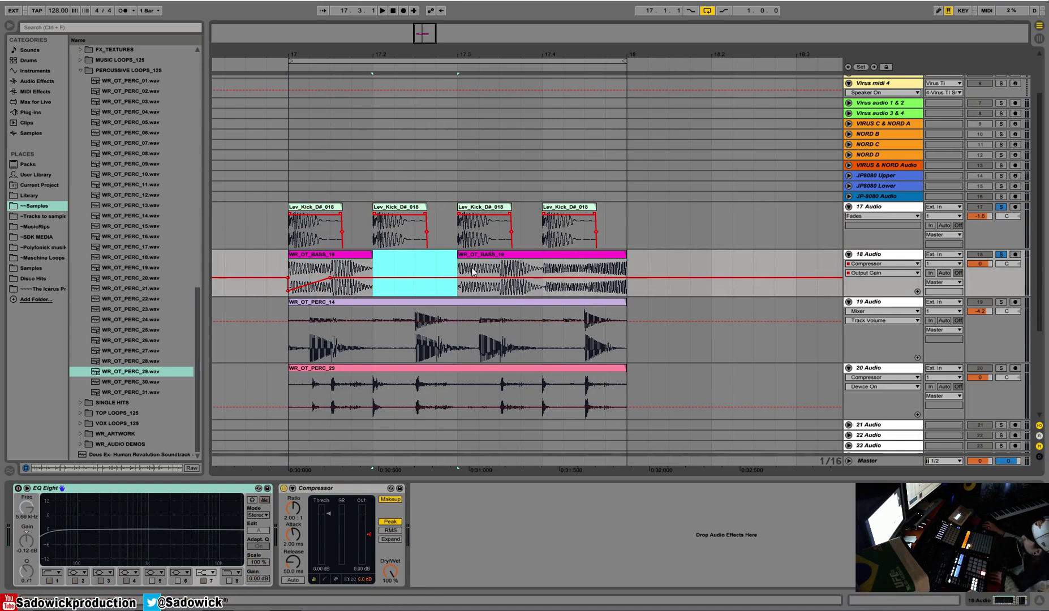
left_click_drag(458, 254, 371, 276)
Duplicate only the first beat's Output Gain automation, without the bass clip, onto each following beat until just past bar 21.
left_click(290, 272)
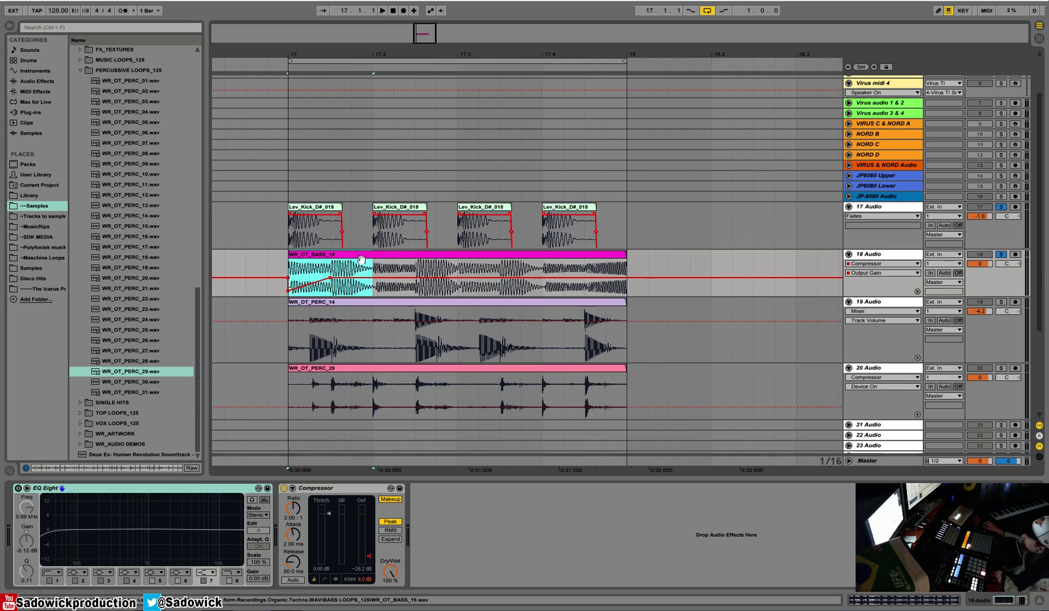
key("ctrl+d")
key("ctrl+d")
key("ctrl+d")
key("ctrl+d")
key("ctrl+d")
key("ctrl+d")
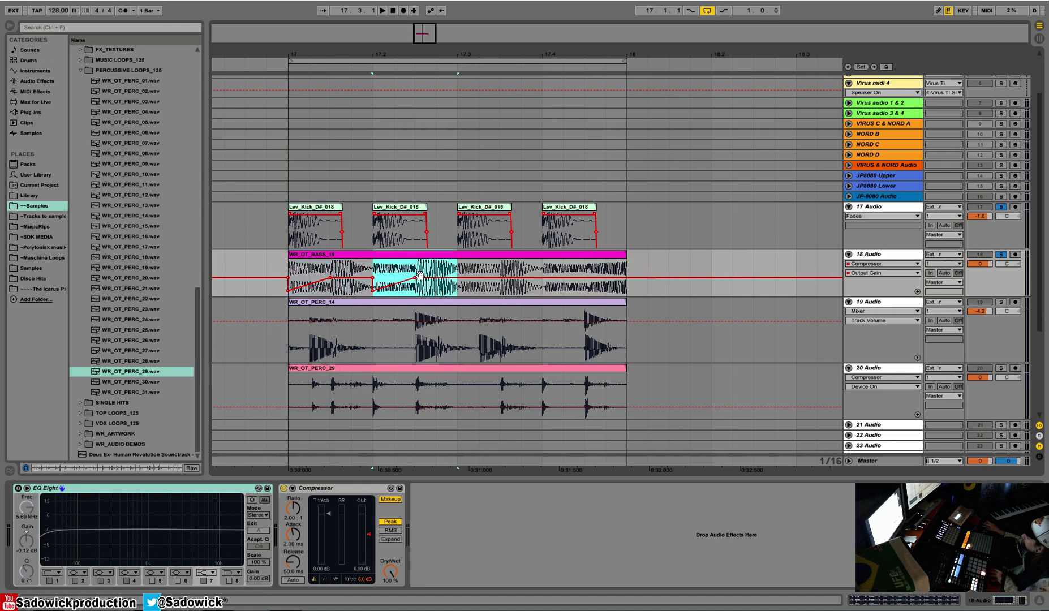
key("ctrl+d")
key("ctrl+d")
key("ctrl+d")
key("ctrl+d")
key("ctrl+d")
key("ctrl+d")
key("ctrl+d")
key("ctrl+d")
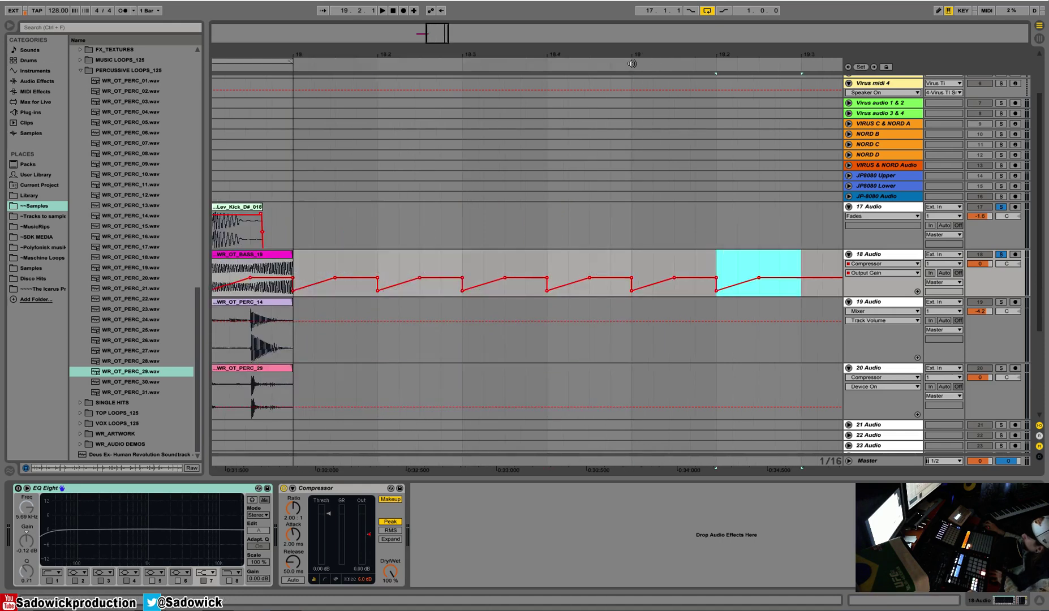
left_click_drag(634, 61, 552, 14)
key("ctrl+d")
key("ctrl+d")
key("ctrl+d")
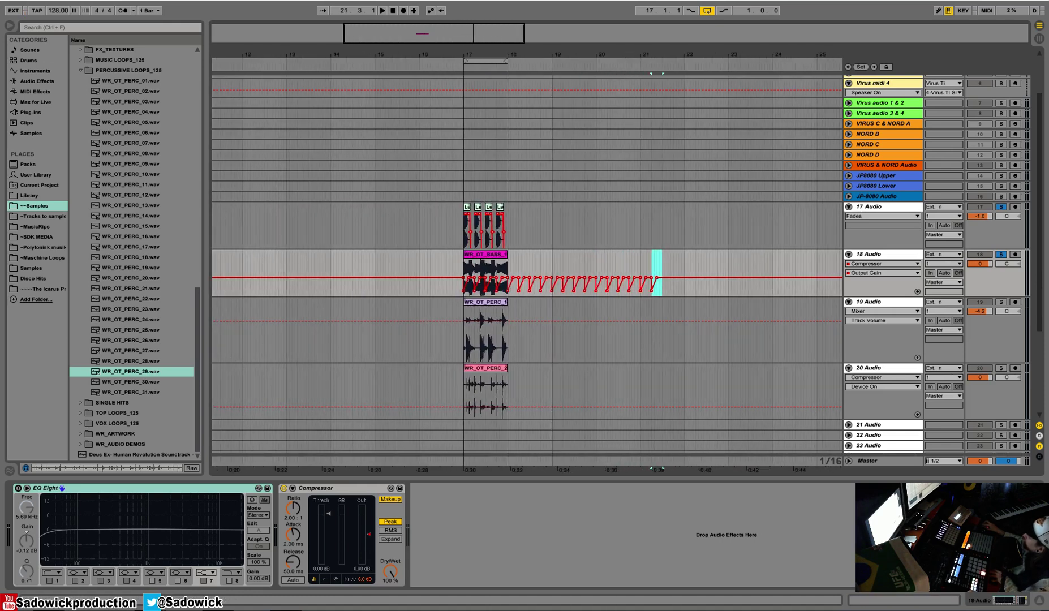
Undo the Output Gain automation copies beyond bar 18, keeping one ramp per beat in bar 17.
key("ctrl+z")
key("ctrl+z")
key("ctrl+z")
key("ctrl+z")
key("ctrl+z")
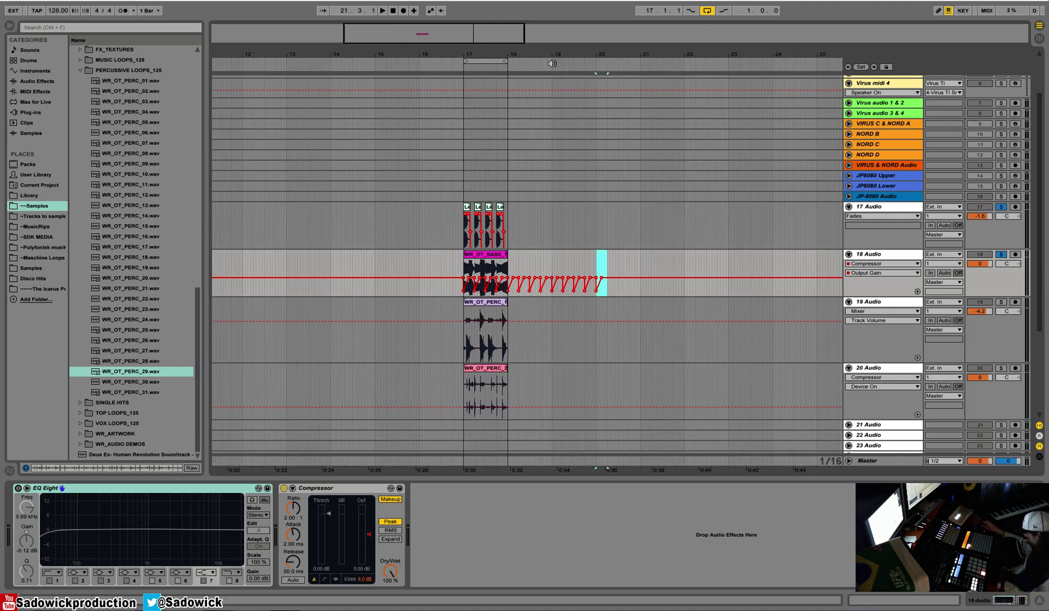
key("ctrl+z")
key("ctrl+z")
key("ctrl+z")
key("ctrl+z")
key("ctrl+z")
key("ctrl+z")
key("ctrl+z")
key("ctrl+z")
key("ctrl+z")
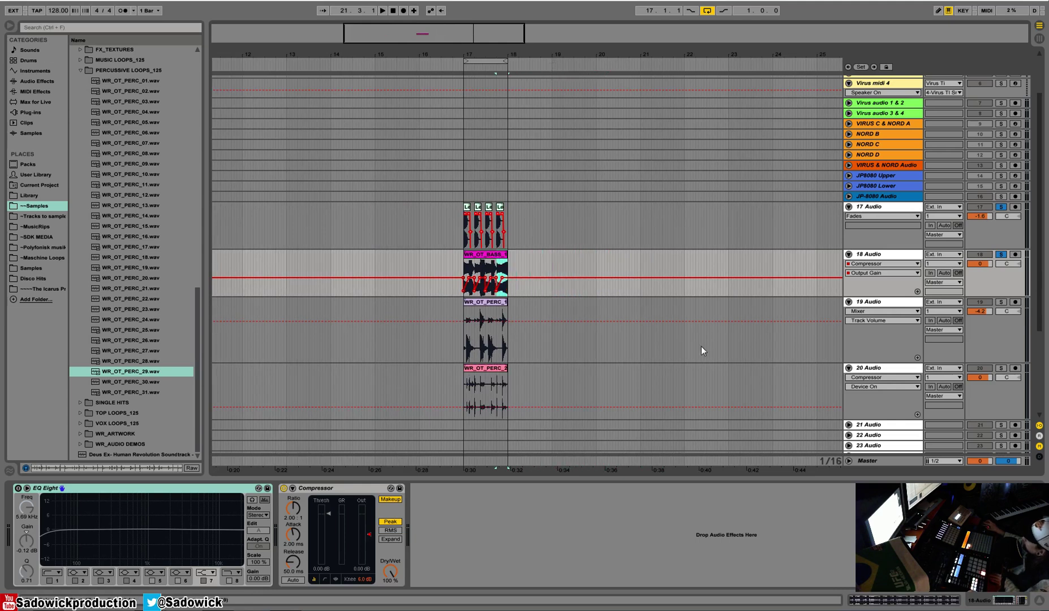
Play the bar 17 loop to hear the bass ducking under each kick.
left_click_drag(498, 49, 560, 300)
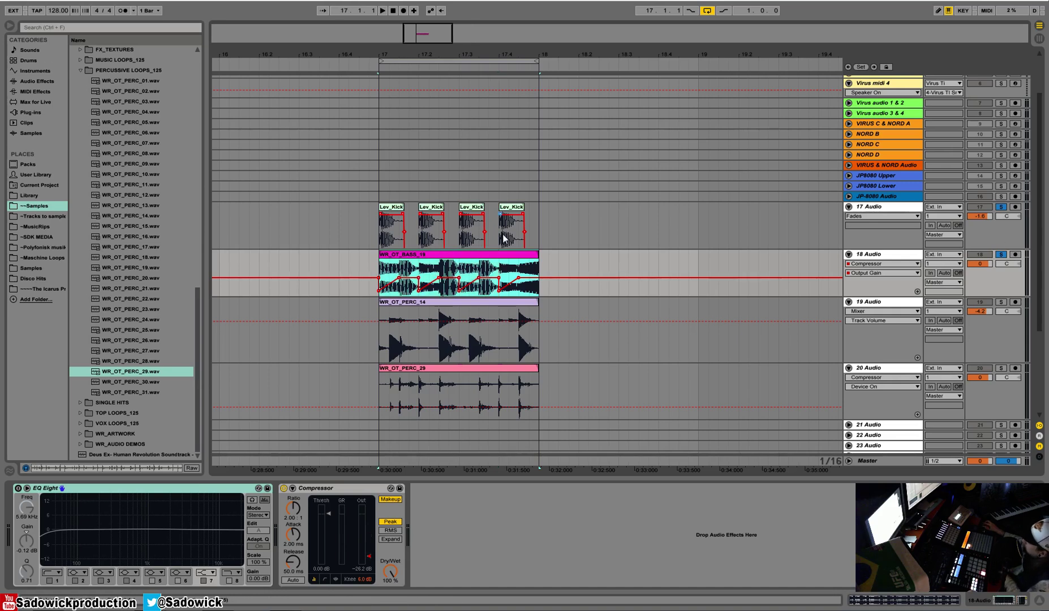
key("space")
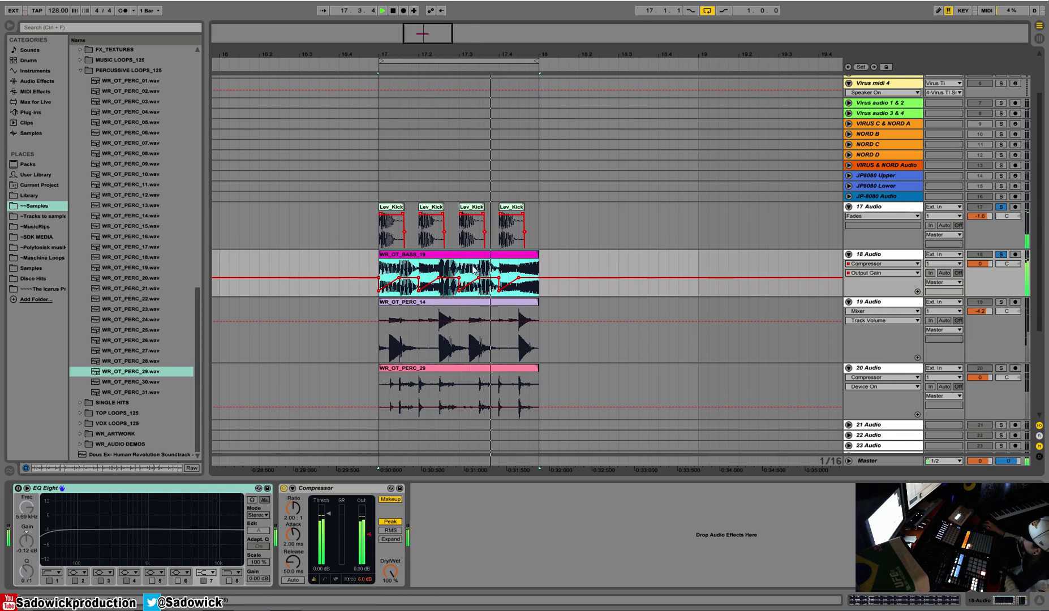
key("space")
Try moving a half-beat section of the bass clip within beat 17.3 together with its automation.
left_click_drag(538, 271, 376, 277)
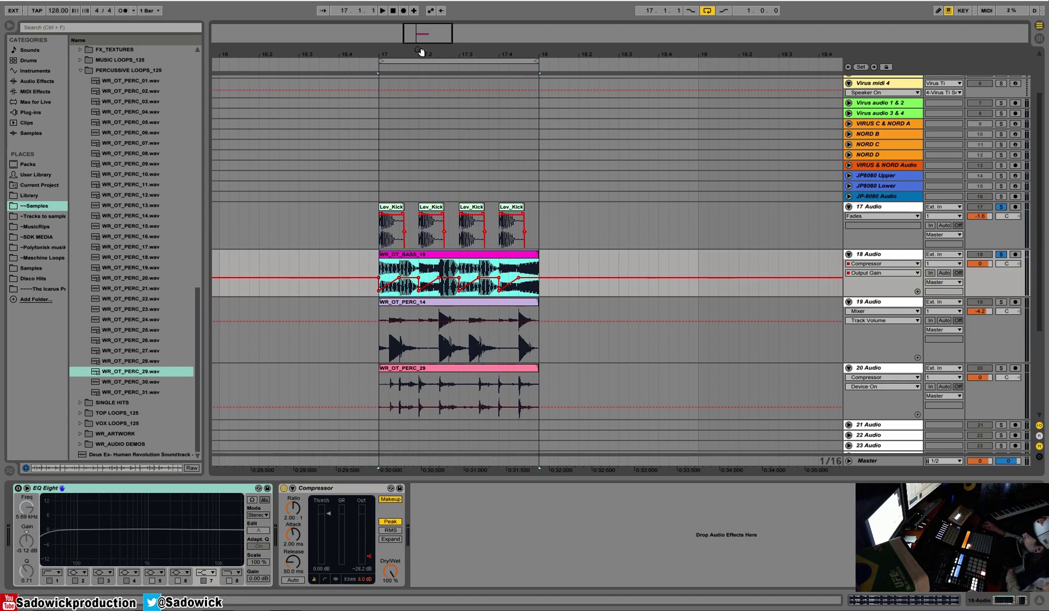
left_click_drag(420, 52, 422, 52)
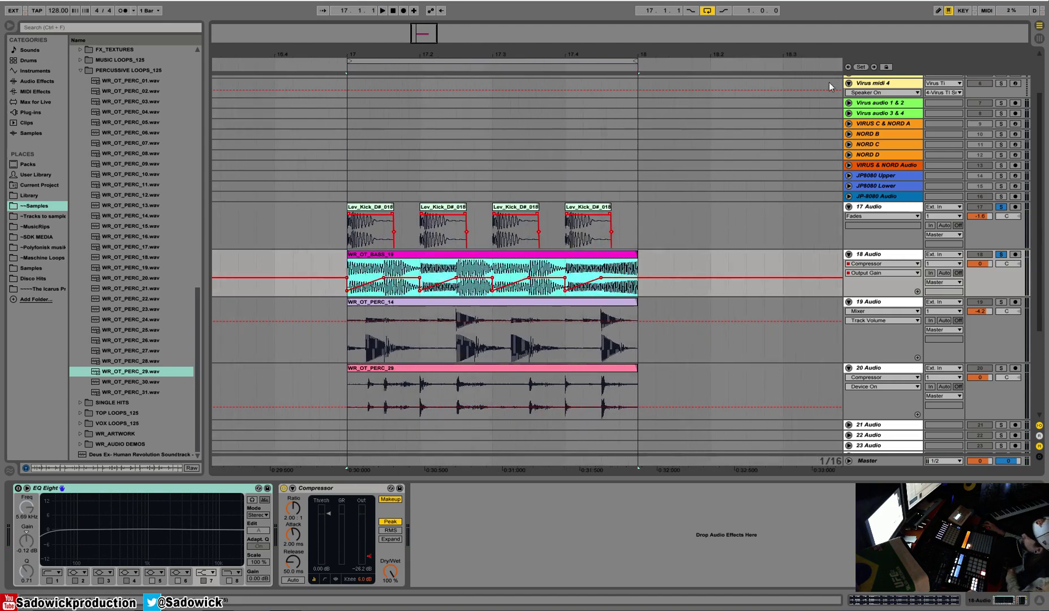
left_click_drag(530, 275, 509, 258)
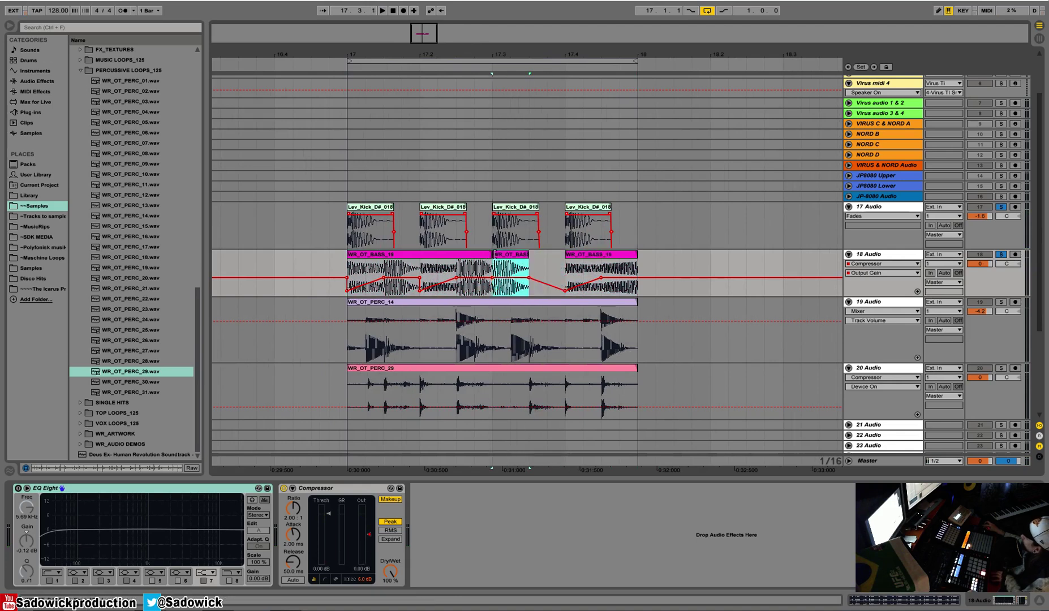
key("ctrl+z")
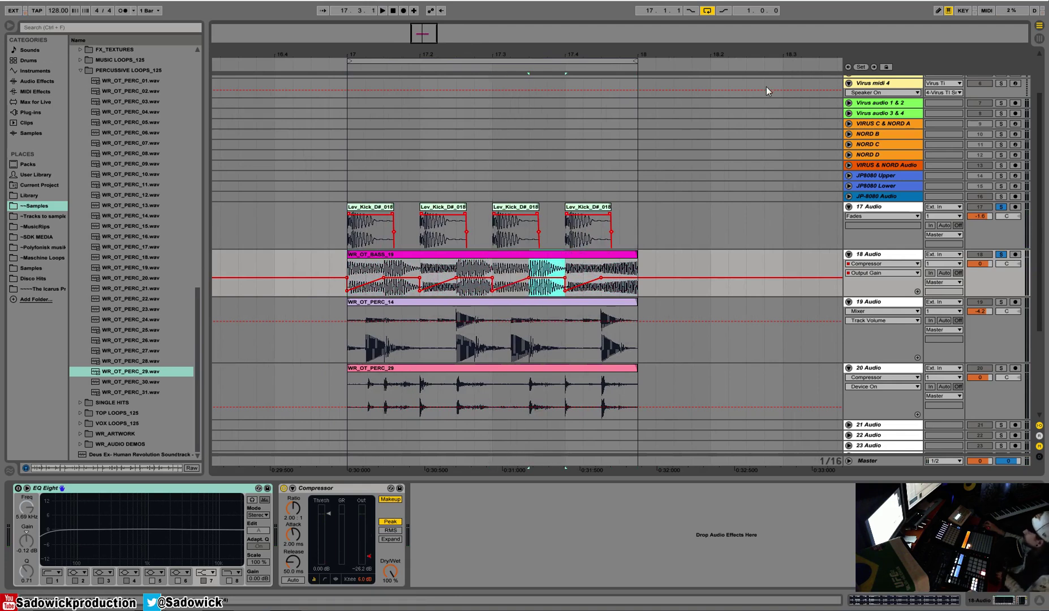
Lock the automation envelopes to the timeline and try moving the whole bass clip about a beat later.
left_click(886, 68)
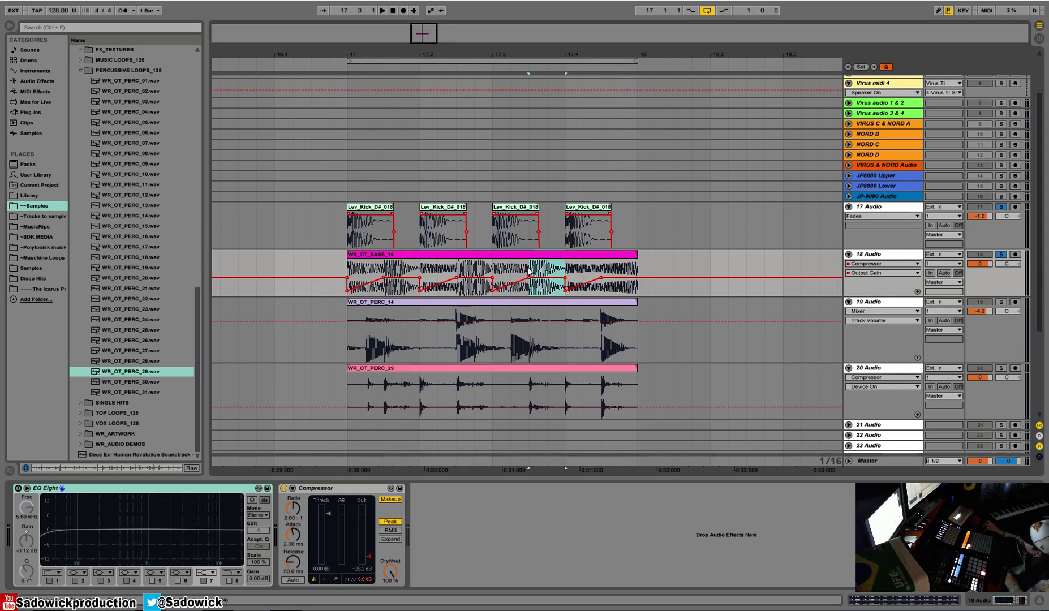
left_click_drag(560, 255, 651, 272)
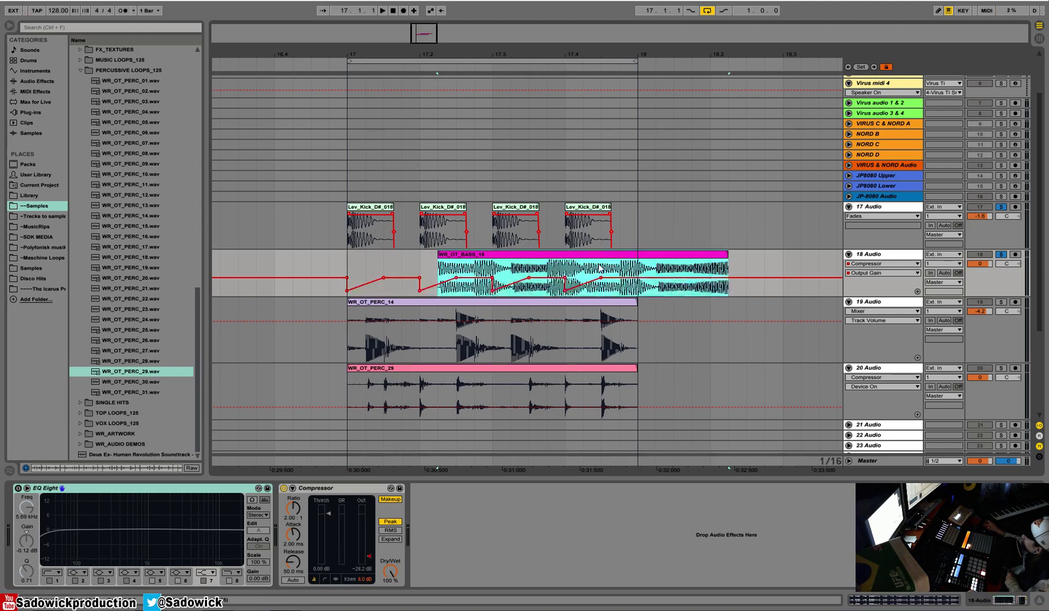
key("ctrl+z")
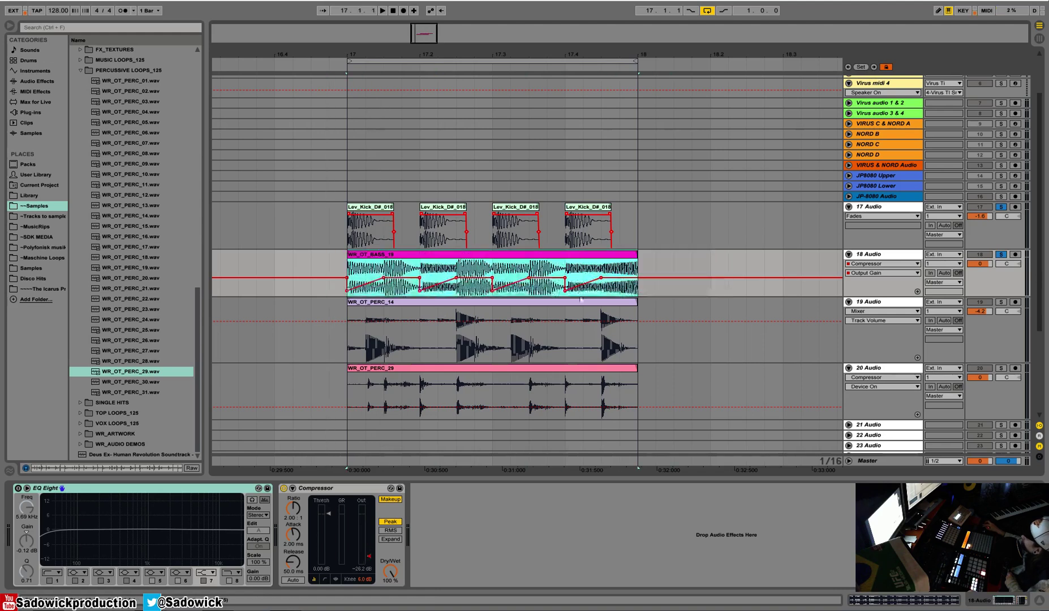
Duplicate the whole bass clip into bar 18 with envelopes locked and delete the copy.
key("ctrl+d")
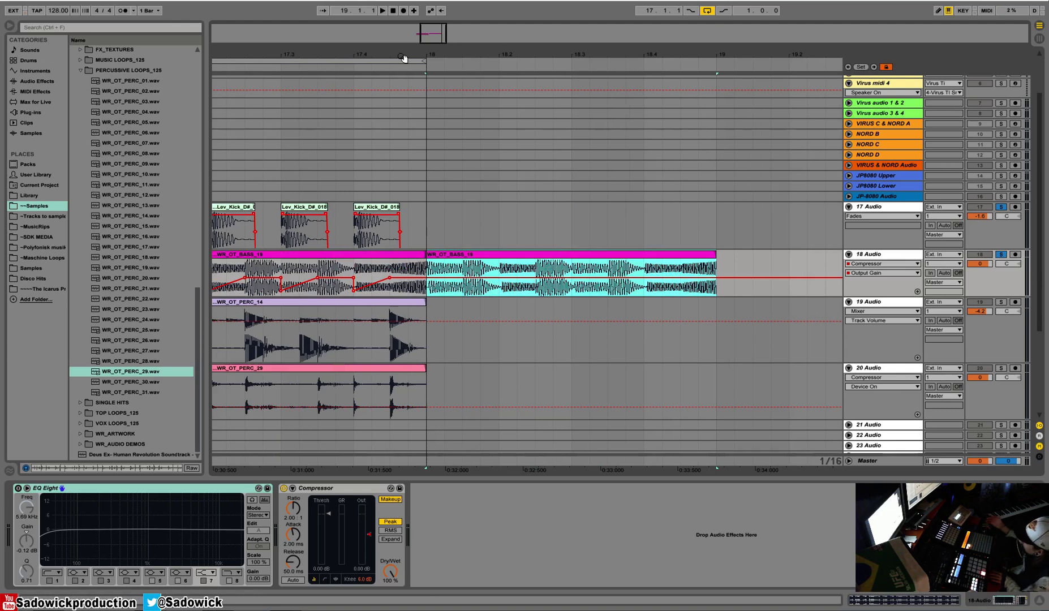
mouse_move(416, 59)
left_mouse_down()
mouse_move(416, 39)
mouse_move(419, 53)
mouse_move(363, 58)
mouse_move(433, 55)
left_mouse_up()
key("Delete")
Rearrange the bass loop by moving the half-beat slice at 17.2 half a beat earlier and pasting slices at 17.2 and 17.3.
mouse_move(362, 271)
left_mouse_down()
mouse_move(401, 271)
mouse_move(343, 257)
mouse_move(357, 258)
left_mouse_up()
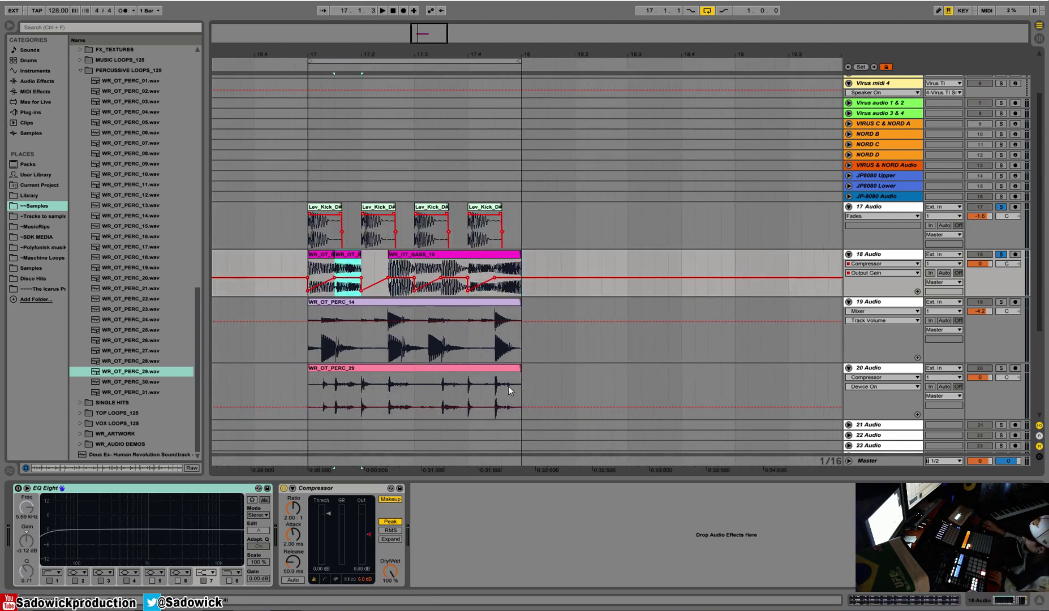
left_click(321, 255)
mouse_move(441, 272)
left_mouse_down()
mouse_move(469, 273)
mouse_move(418, 273)
mouse_move(575, 254)
mouse_move(528, 275)
mouse_move(546, 275)
left_mouse_up()
left_click(365, 266)
key("ctrl+v")
key("ctrl+d")
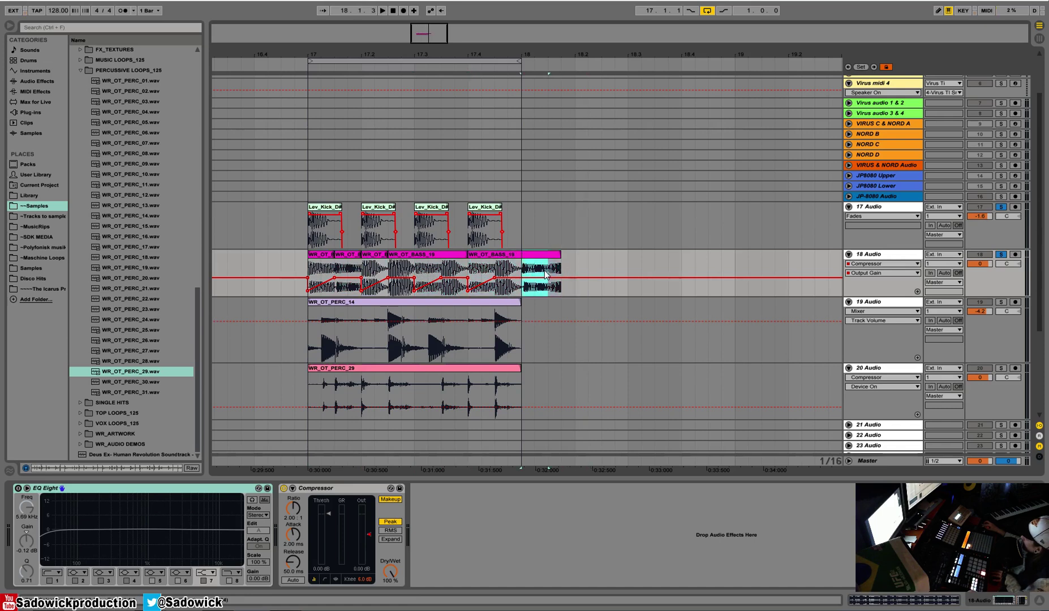
left_click(420, 269)
key("ctrl+v")
Audition and trim the rearranged bass loop to end at bar 18, and unlock the automation envelopes.
left_click(320, 254)
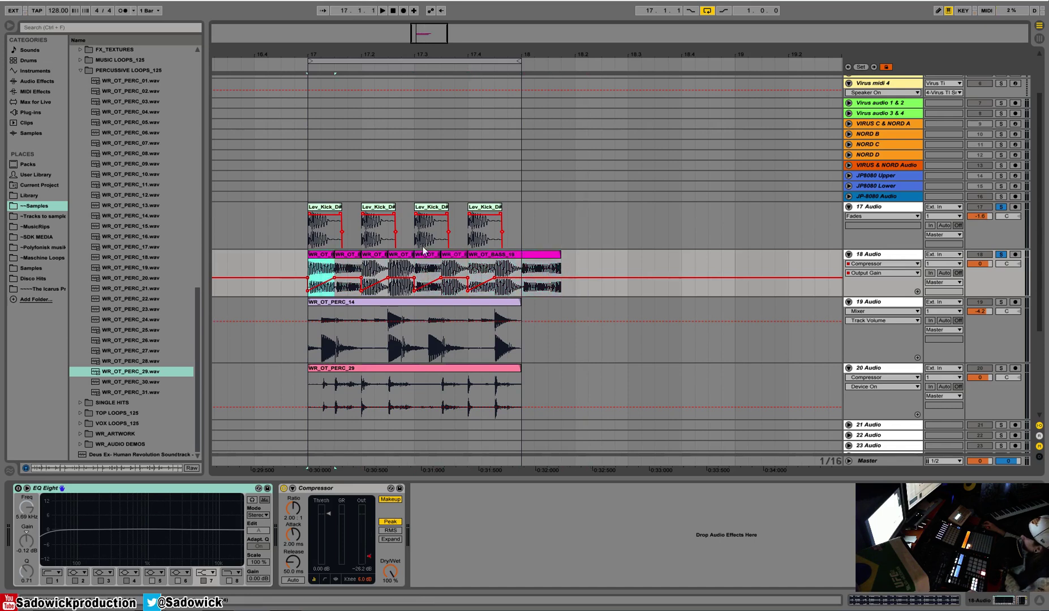
key("space")
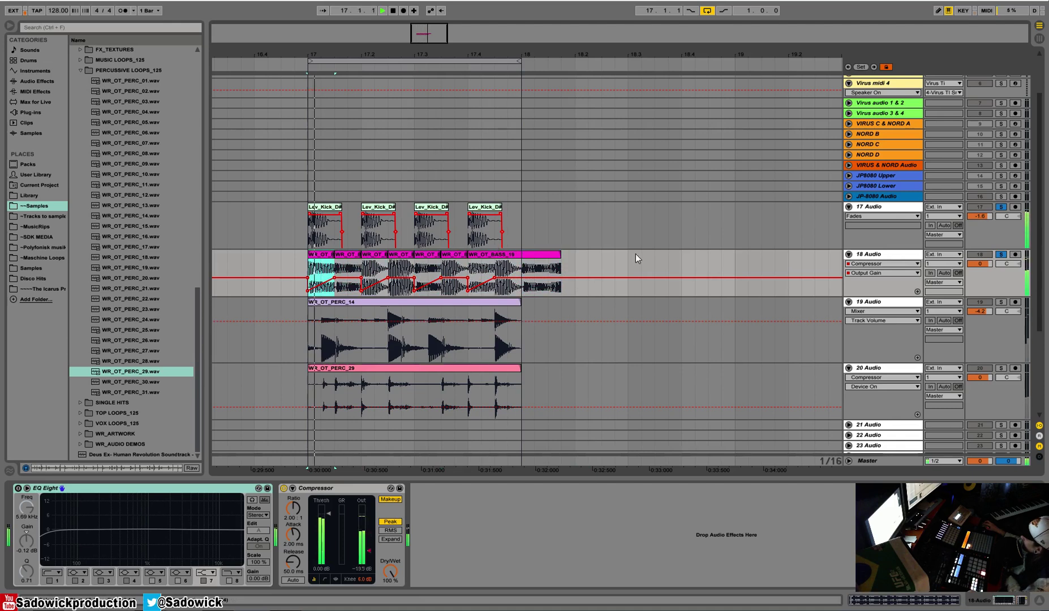
left_click_drag(561, 254, 521, 254)
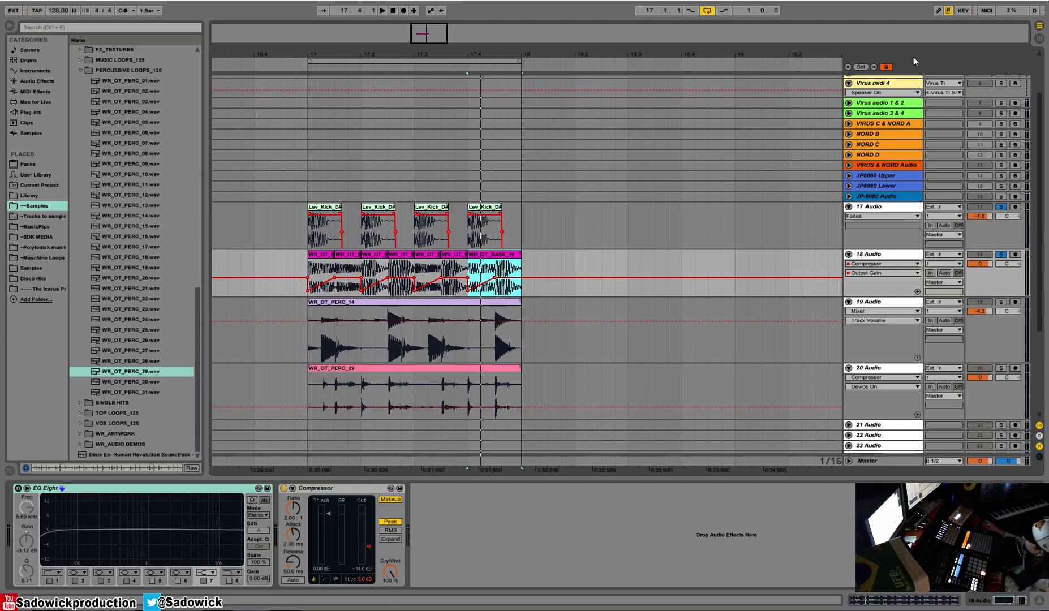
left_click(886, 67)
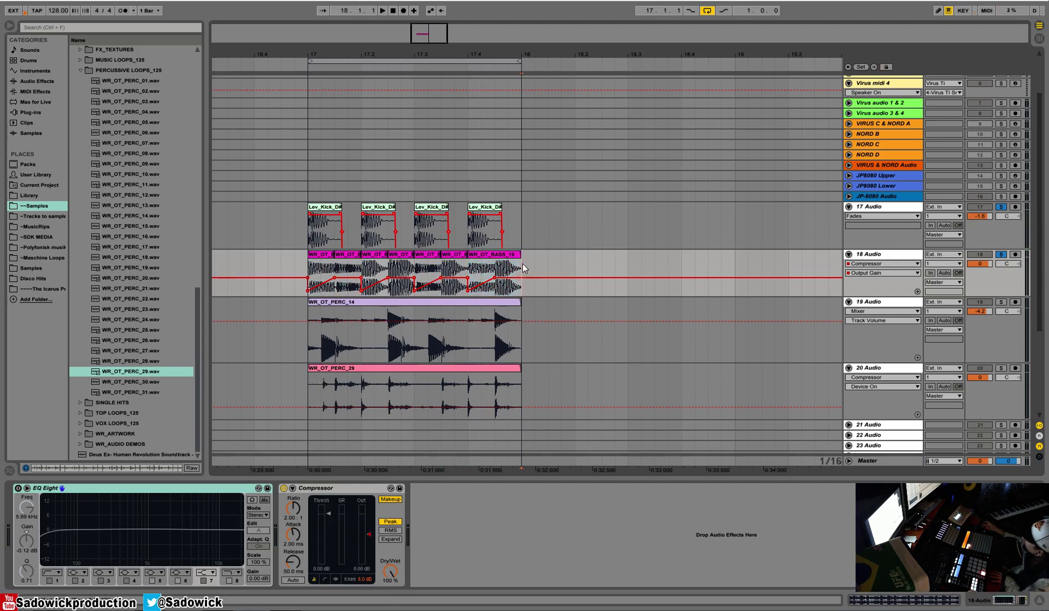
Duplicate the one-bar kick and bass loop, together with its automation, repeatedly up to bar 22.
left_click_drag(522, 264, 308, 223)
key("ctrl+d")
key("ctrl+d")
key("ctrl+d")
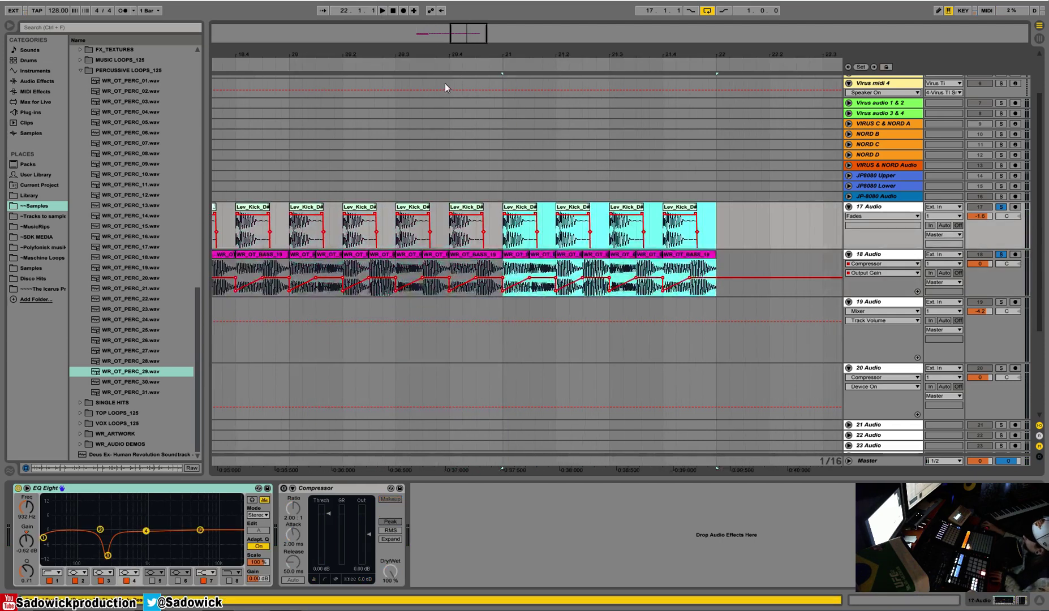
Delete the duplicated kick and bass clips from bar 18 onward, keeping only the original loop in bar 17.
left_click_drag(447, 55, 446, 12)
left_click_drag(490, 213, 409, 269)
key("Delete")
key("plus")
left_click_drag(410, 55, 374, 281)
key("Delete")
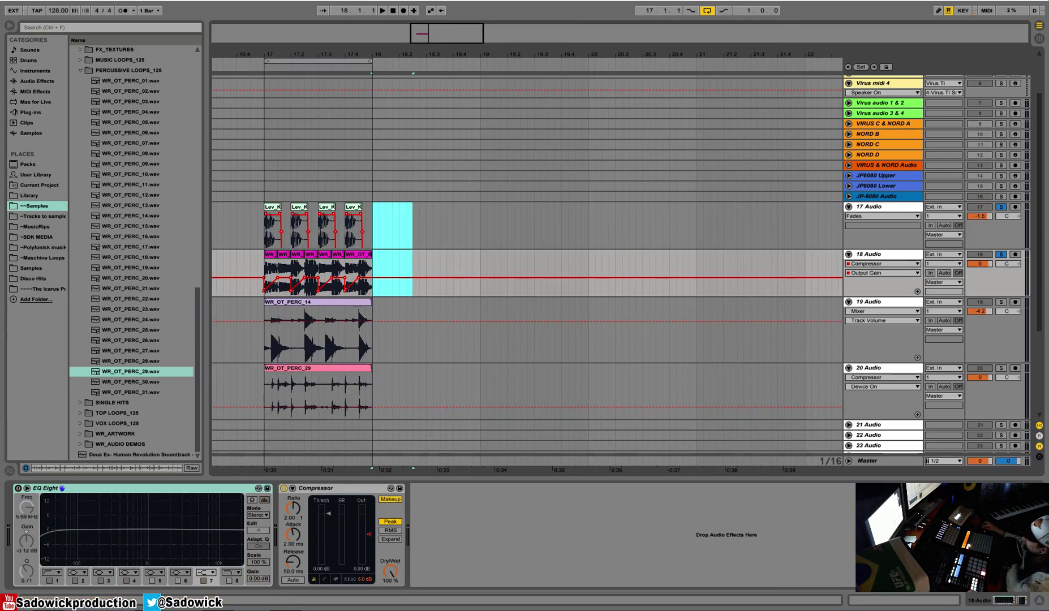
left_click(11, 3)
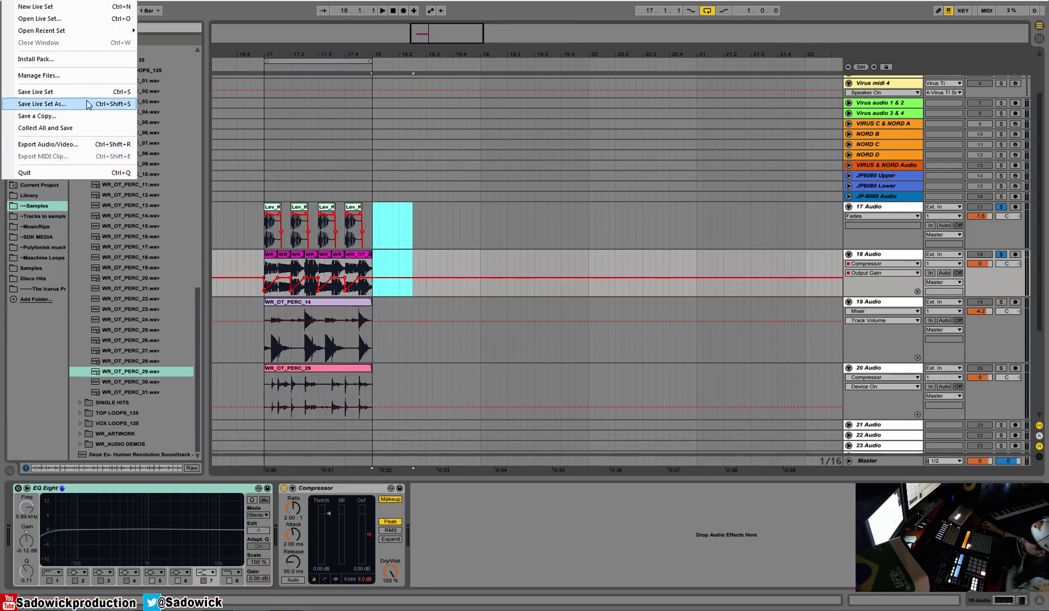
left_click(36, 92)
left_click(404, 120)
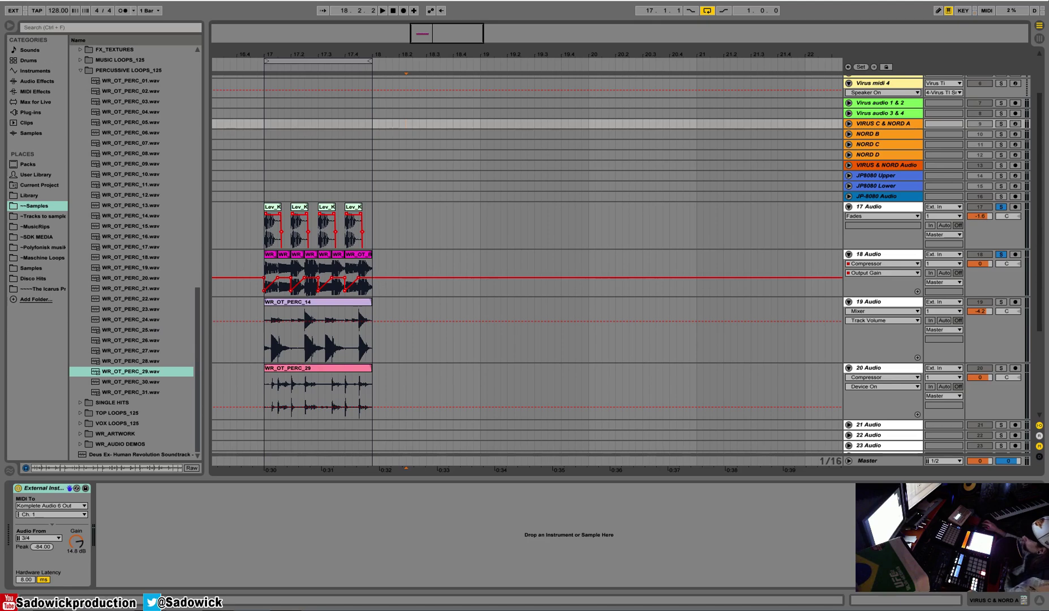
left_click(11, 1)
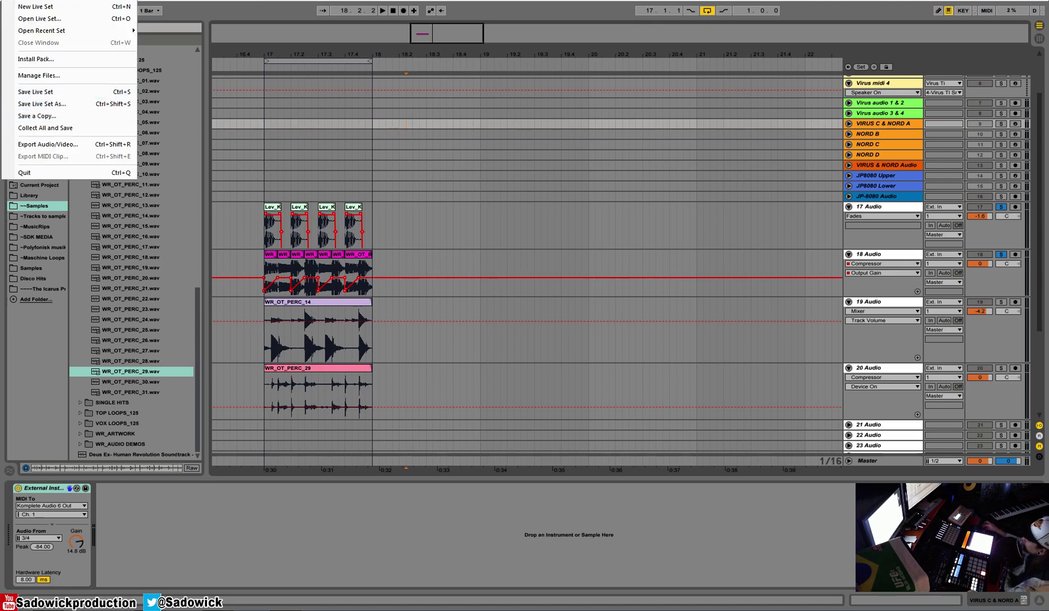
left_click(8, 2)
left_click(8, 2)
left_click(8, 1)
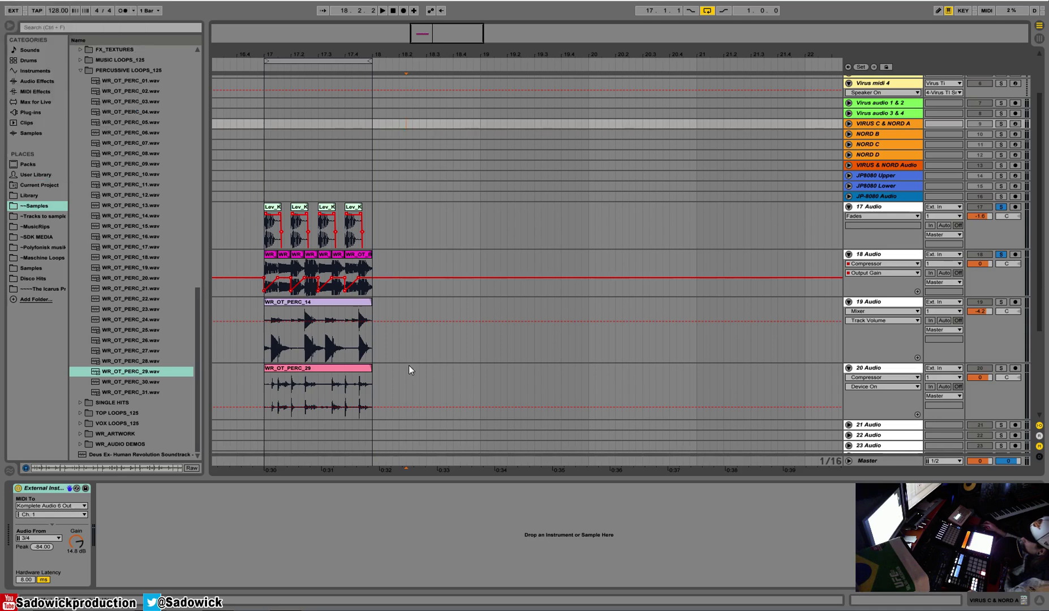
Copy the Compressor Output Gain envelope over the bass loop in bar 17 on 18 Audio.
left_click_drag(380, 55, 448, 61)
mouse_move(440, 270)
left_mouse_down()
mouse_move(298, 271)
mouse_move(438, 275)
left_mouse_up()
right_click(432, 279)
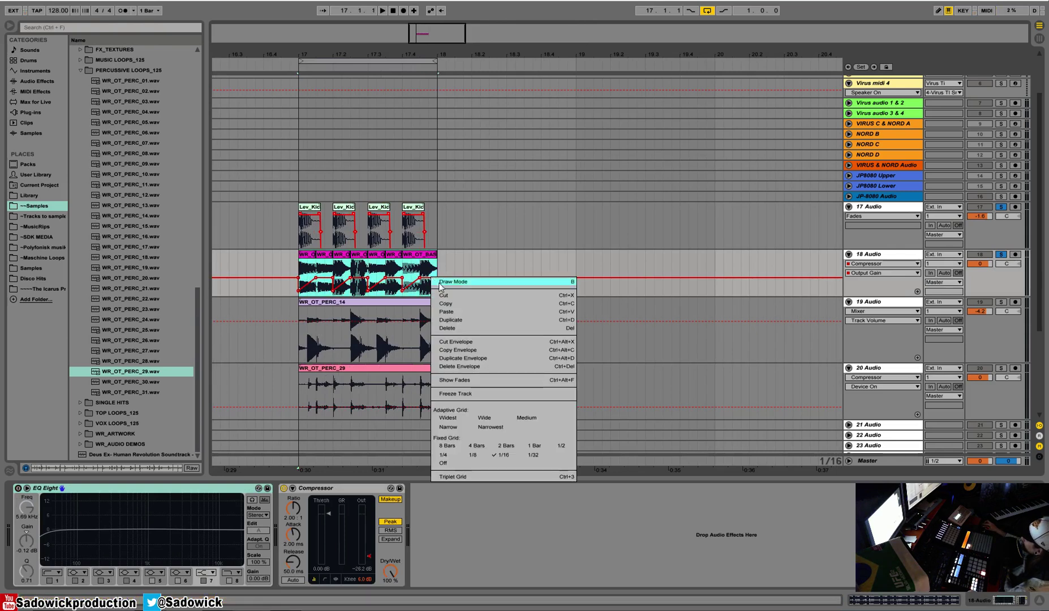
left_click(482, 342)
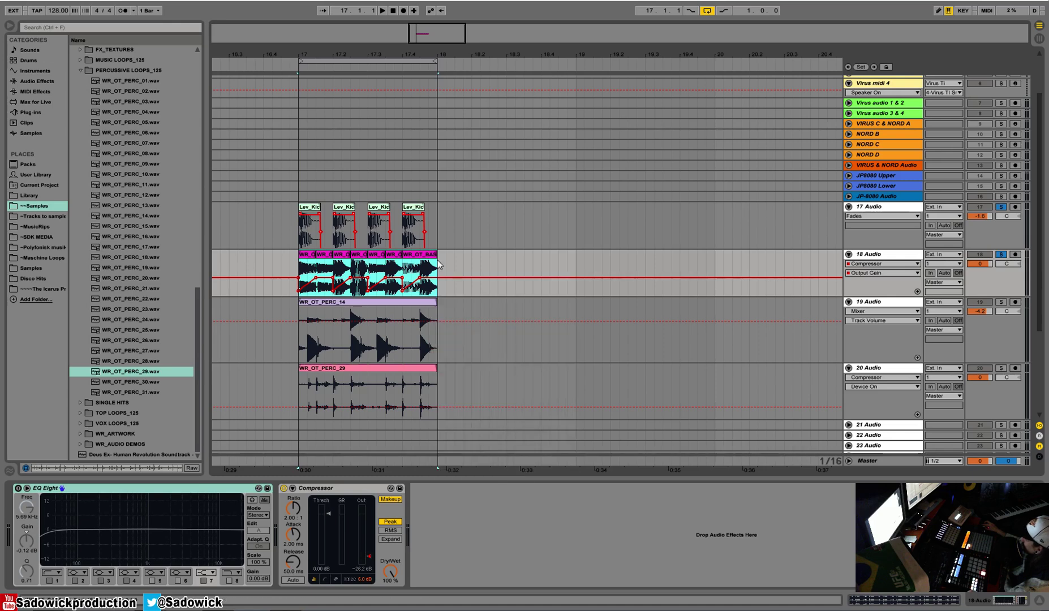
Show the Compressor's Output Gain automation on 19 Audio and switch that track's Compressor on.
left_click(299, 329)
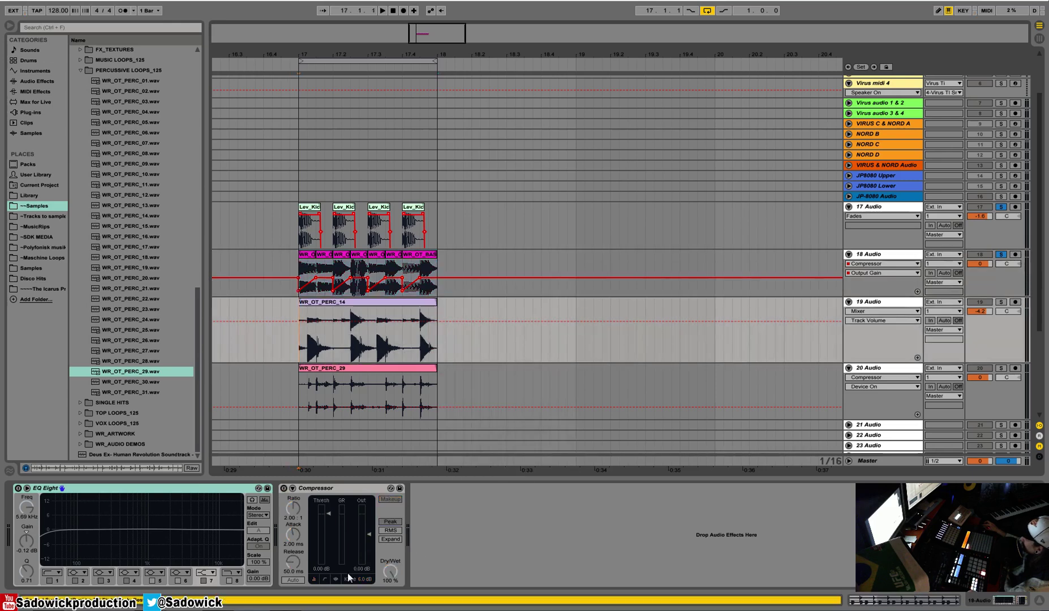
left_click(358, 543)
right_click(296, 318)
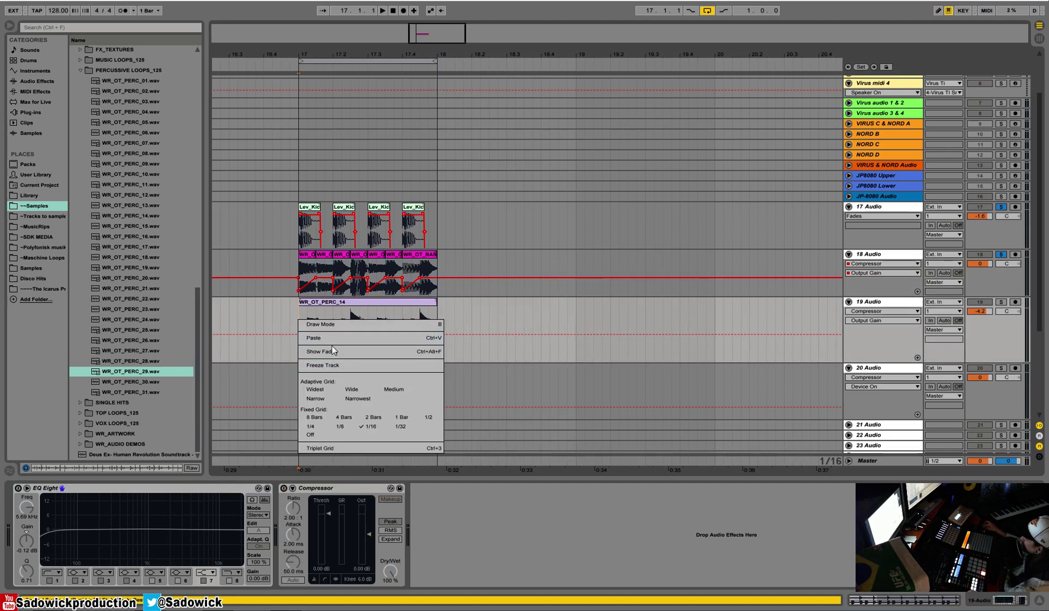
left_click(306, 312)
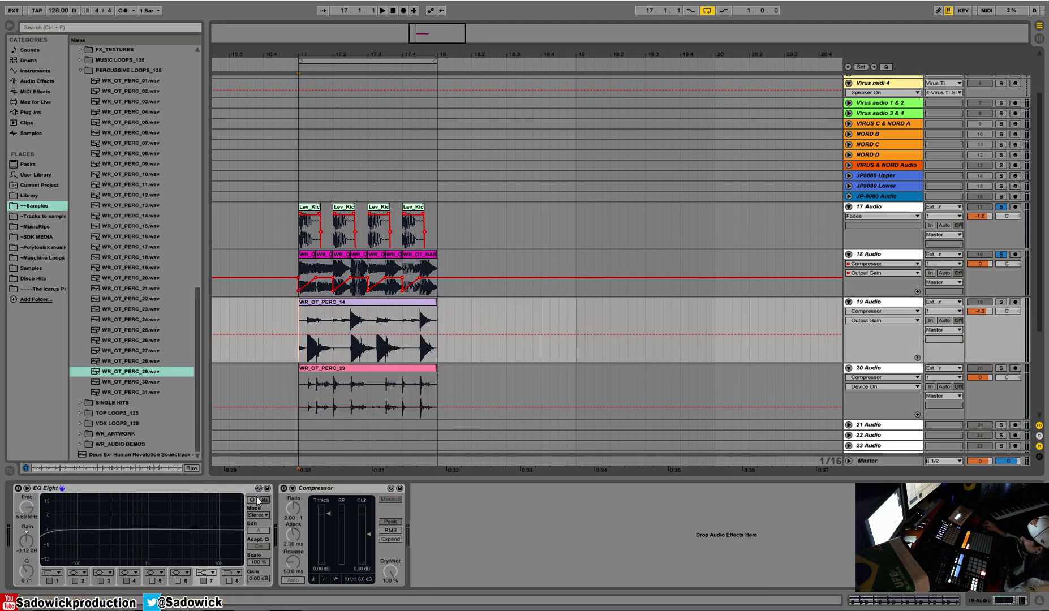
left_click(279, 491)
left_click(284, 488)
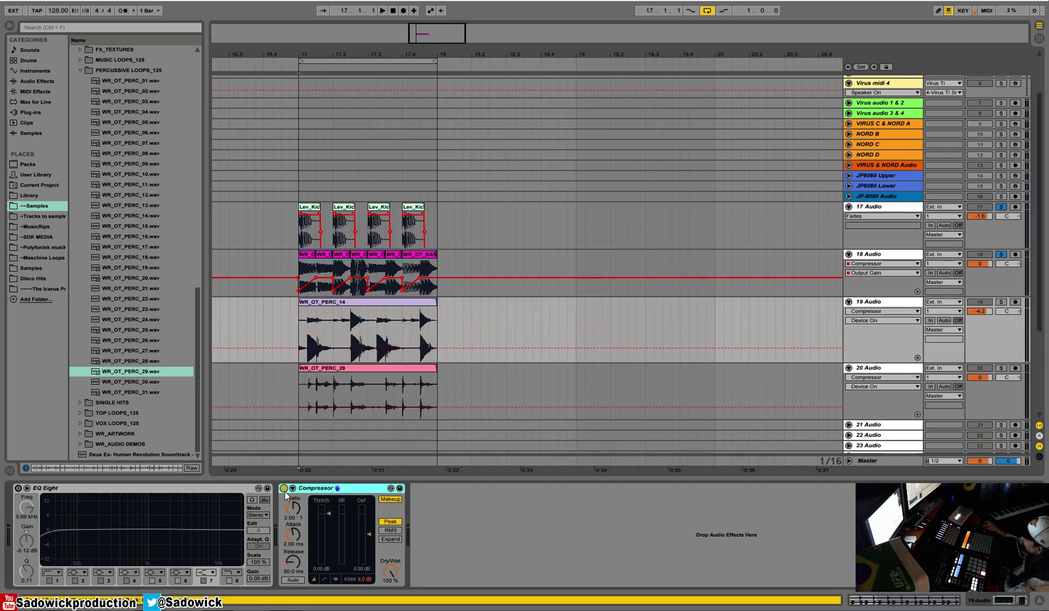
Paste the copied envelope into 19 Audio's Compressor Output Gain automation at the start of bar 17.
left_click(274, 334)
right_click(299, 320)
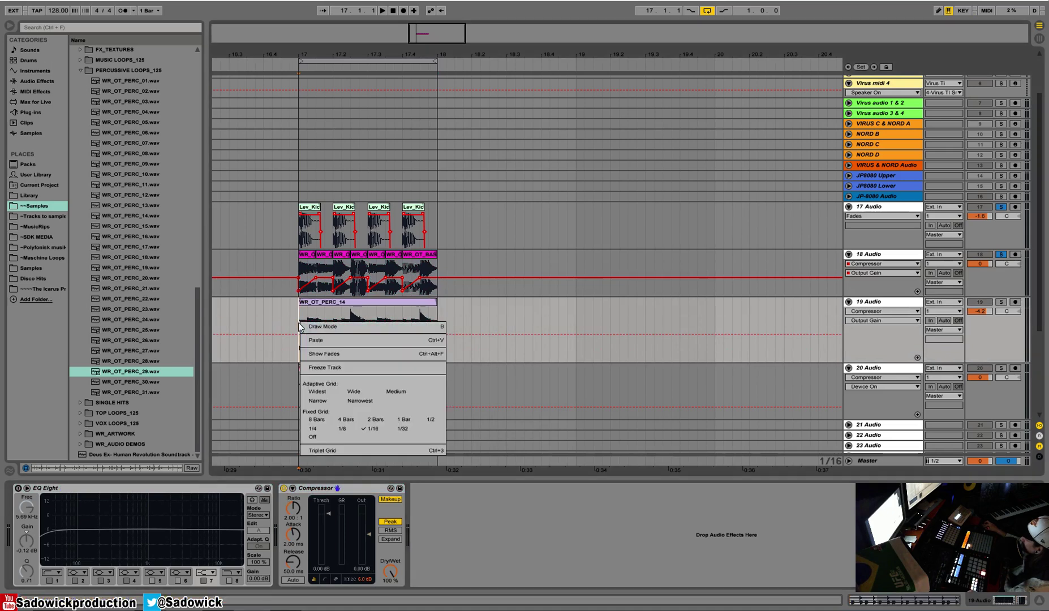
left_click(346, 335)
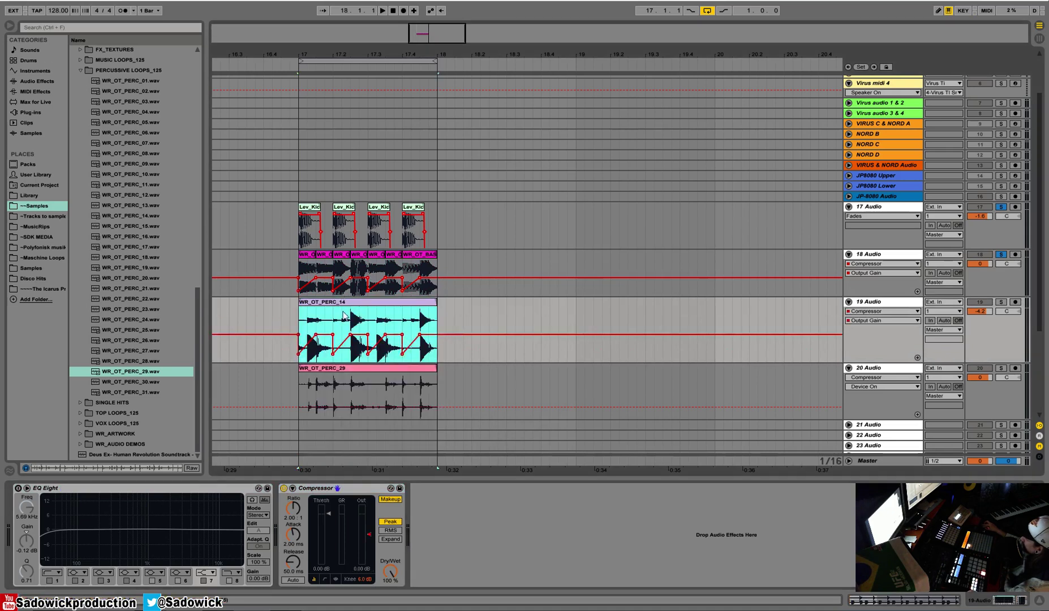
Select the WR_OT_PERC_14 clip and audition it soloed with the ducking envelope.
left_click(378, 310)
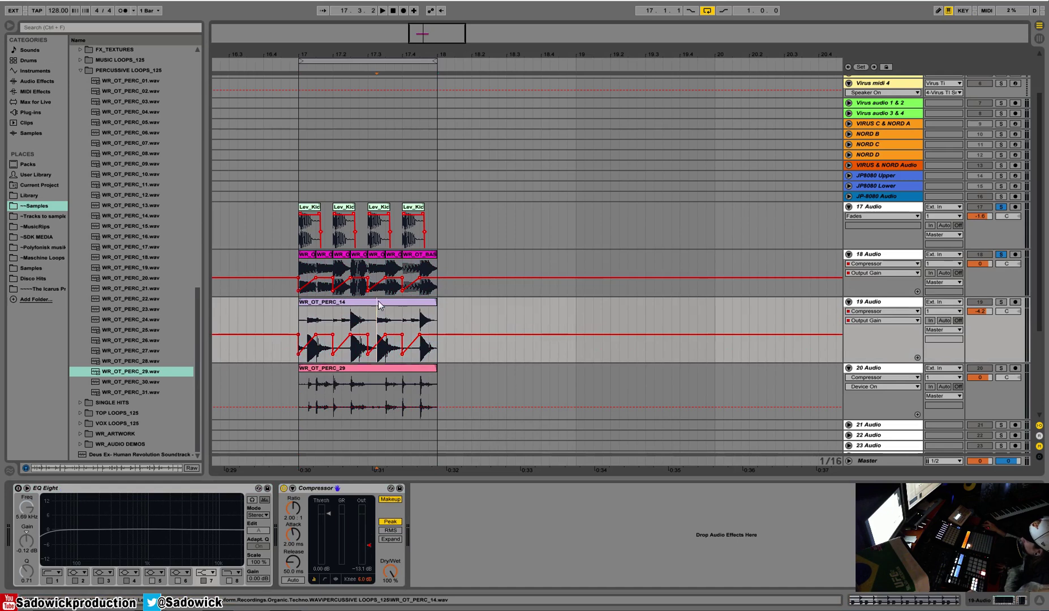
left_click(378, 302)
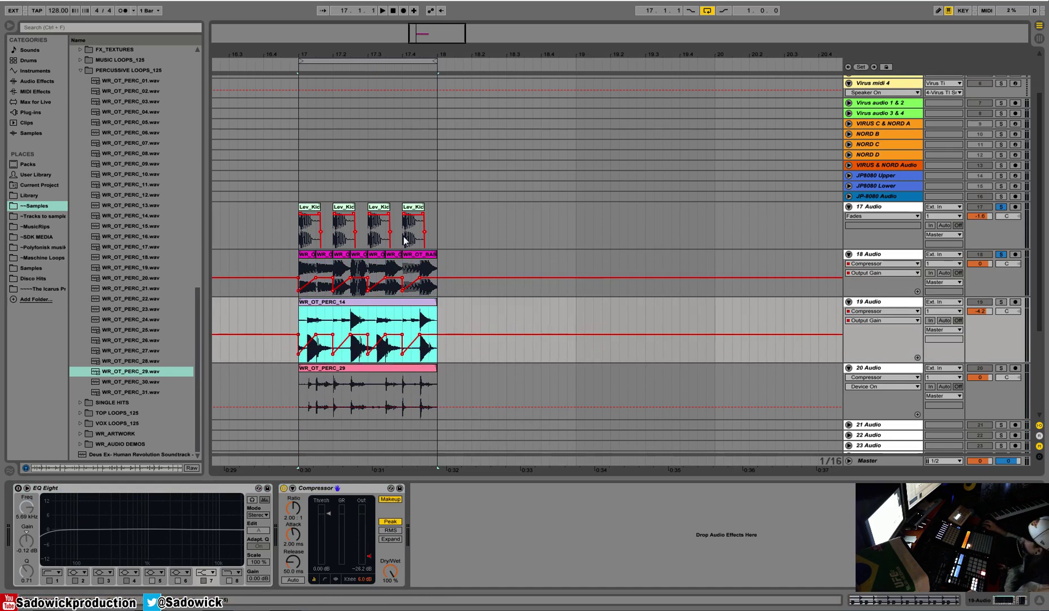
left_click(1001, 302)
key("space")
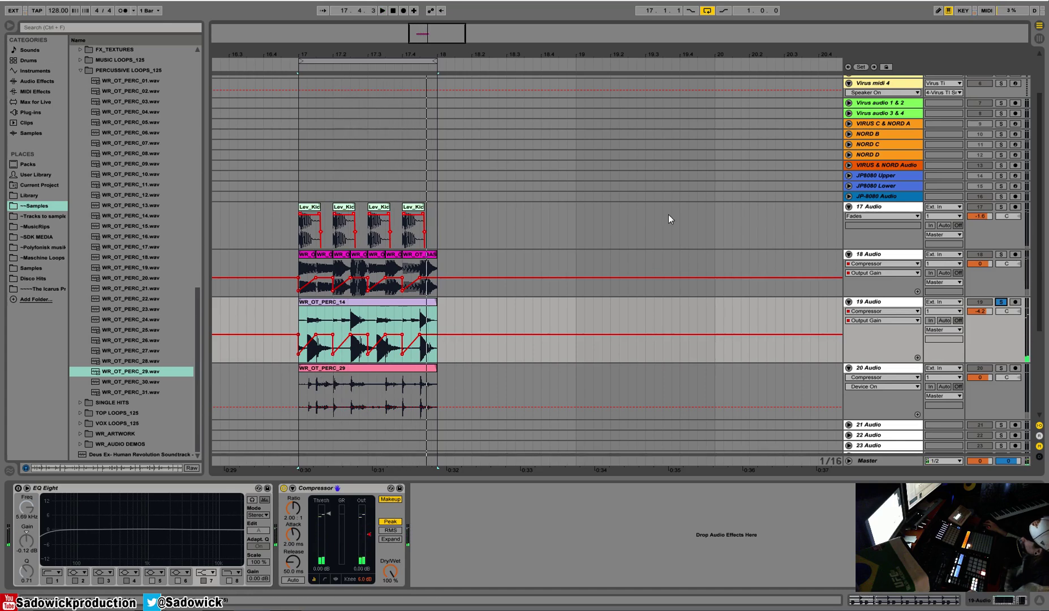
key("space")
Unsolo 19 Audio, mute 20 Audio, and audition the kick, bass and WR_OT_PERC_14 together.
left_click(1000, 303)
left_click(983, 369)
key("space")
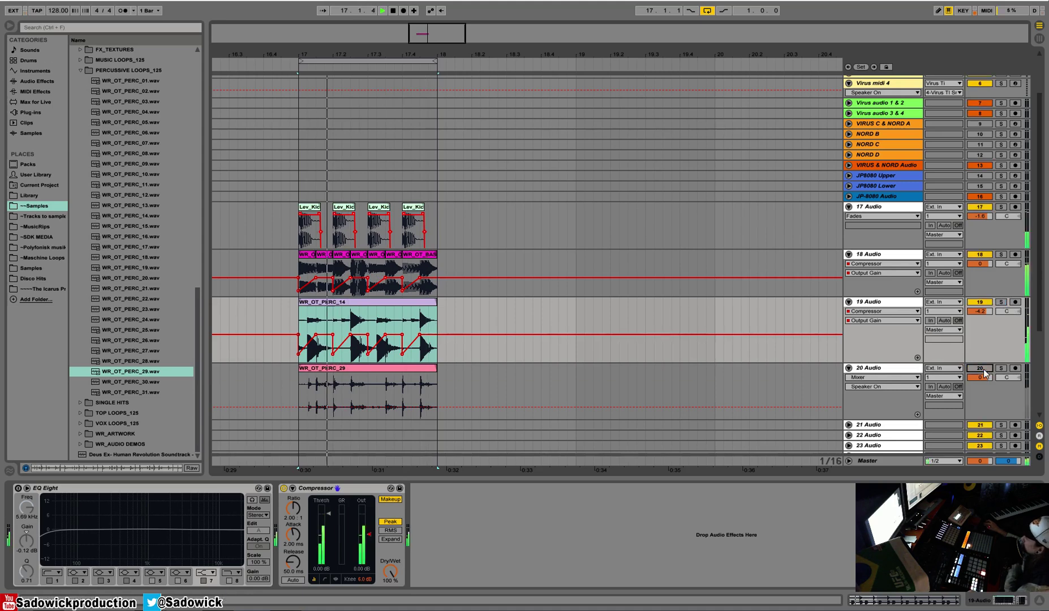
key("space")
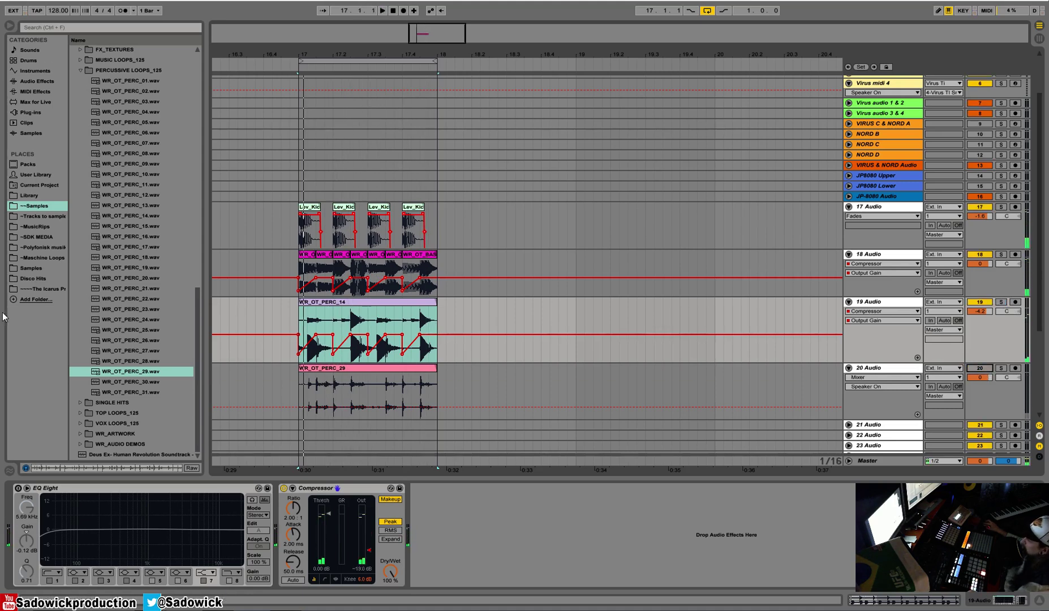